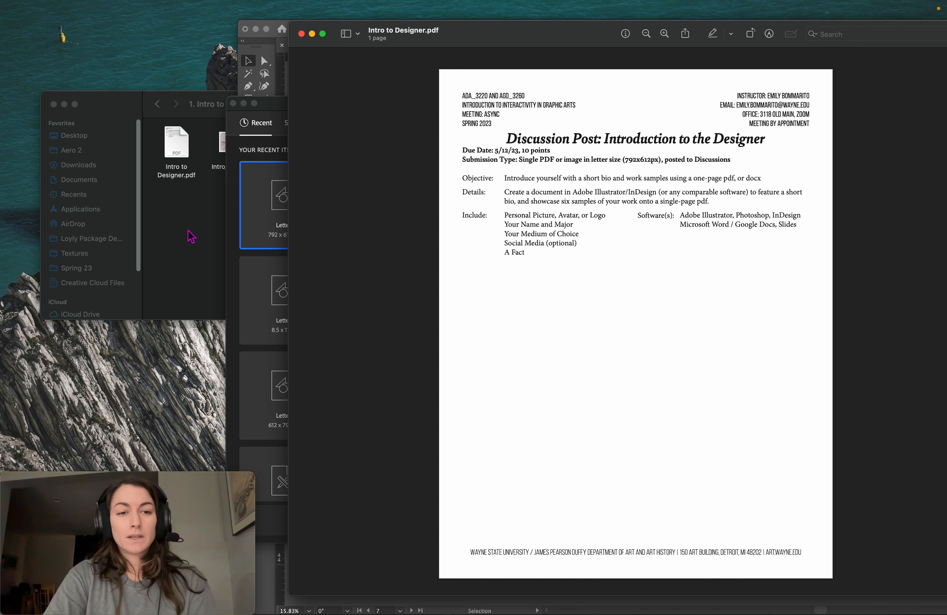
View the instructor's finished introduction example from the 1. Intro to Designer folder in Preview and close it.
left_click(204, 113)
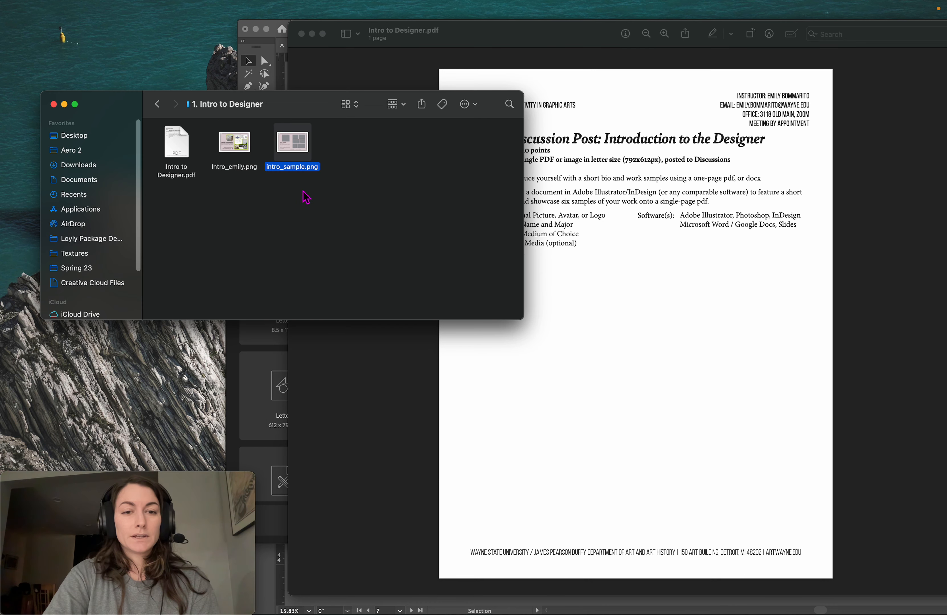
left_click(249, 199)
right_click(238, 149)
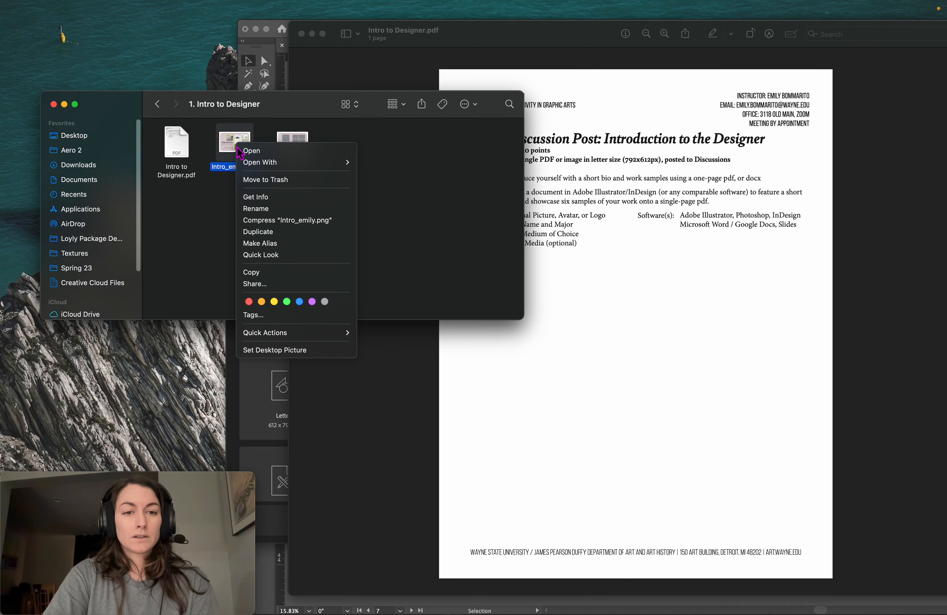
mouse_move(271, 162)
left_click(399, 162)
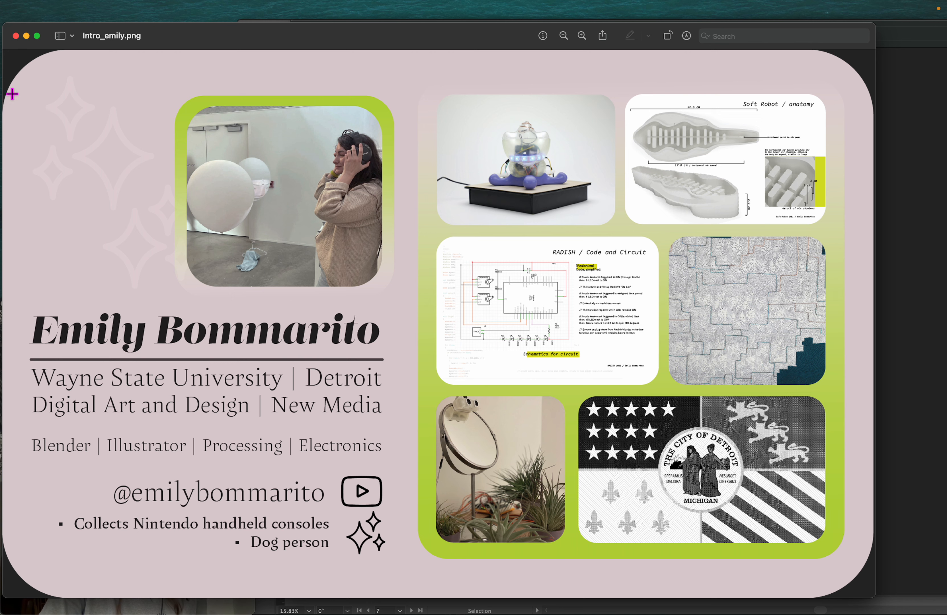
left_click(15, 36)
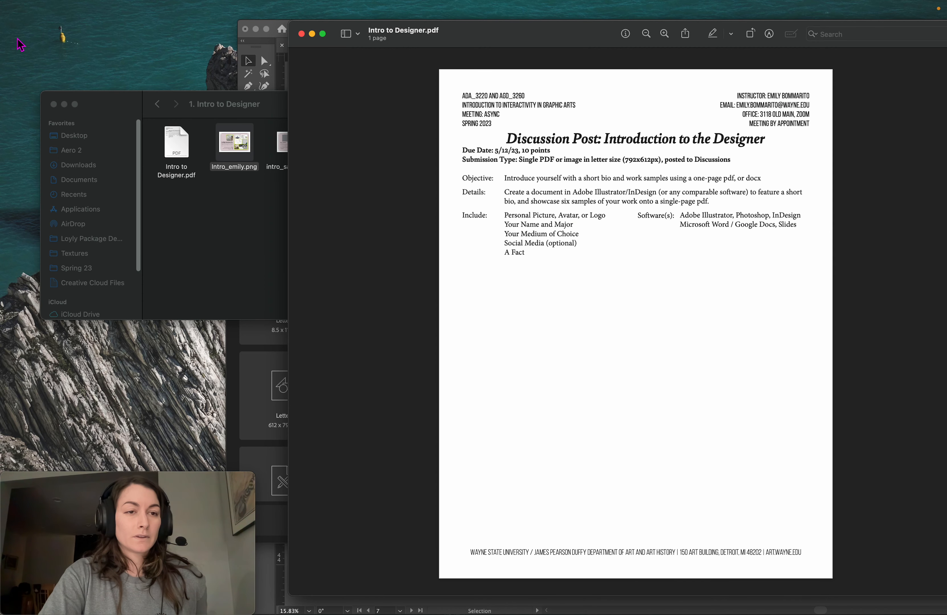
View the layout template intro_sample.png in Preview and close it.
left_click(293, 144)
right_click(295, 148)
mouse_move(379, 167)
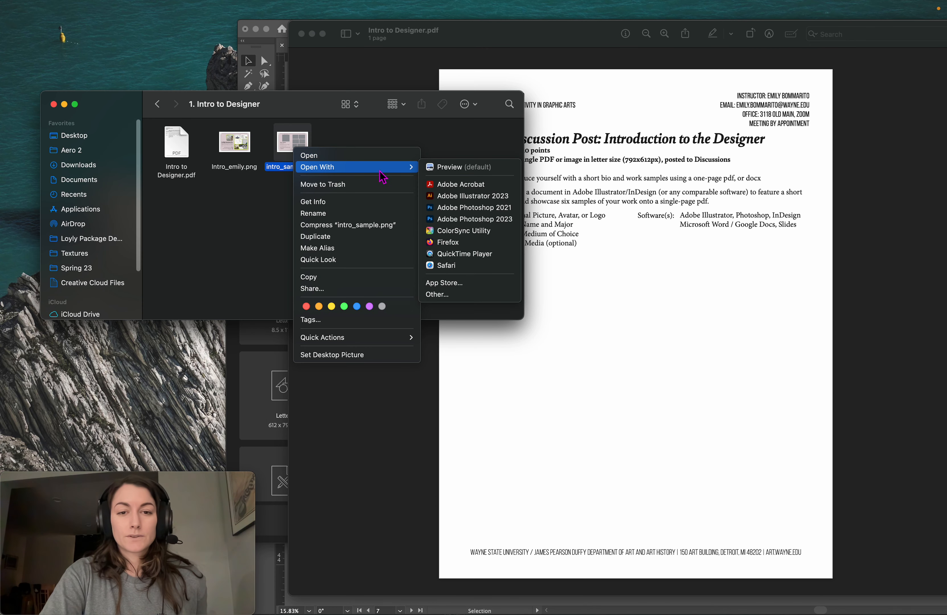
left_click(446, 171)
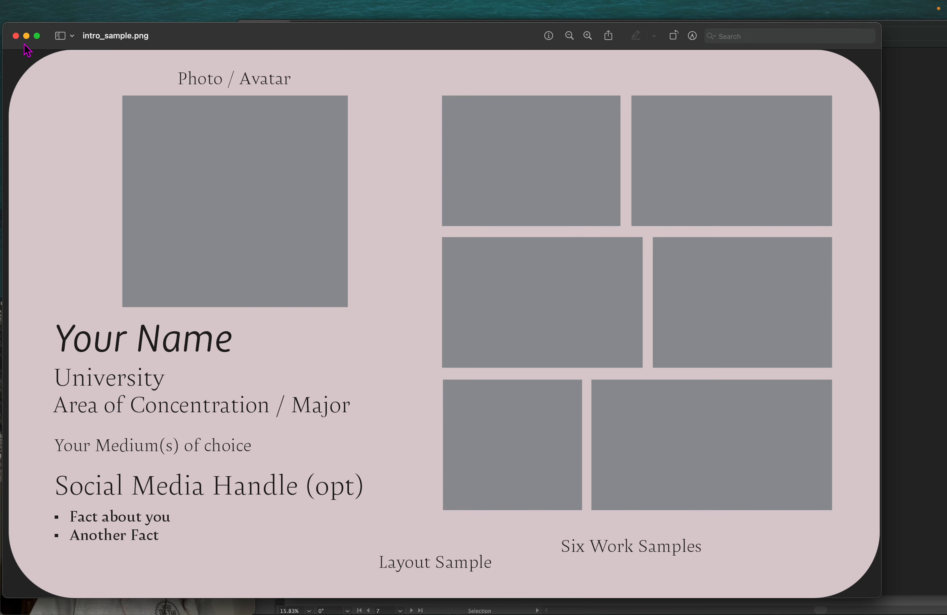
left_click(16, 36)
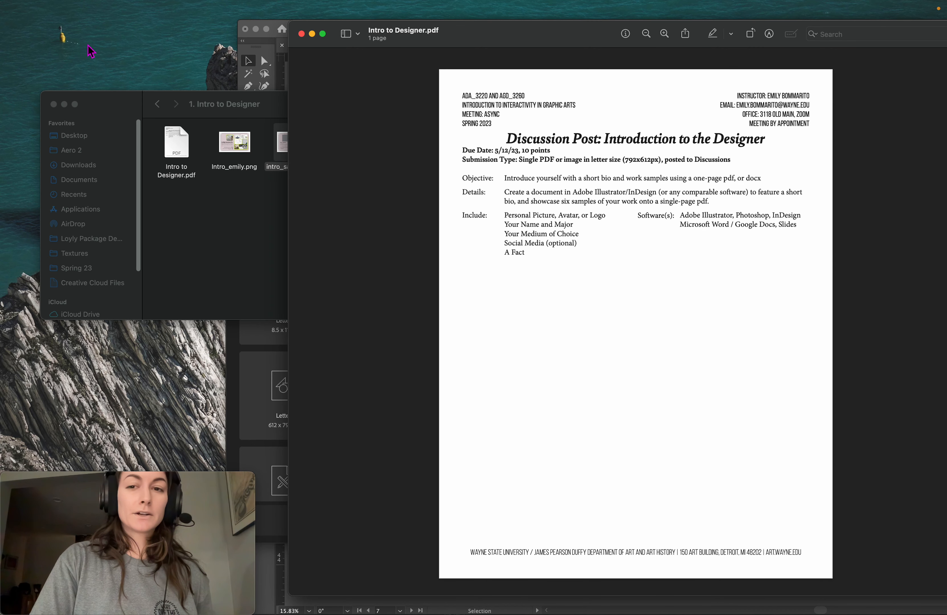
left_click_drag(550, 251, 501, 200)
left_click(551, 253)
left_click_drag(541, 261, 507, 222)
left_click(568, 278)
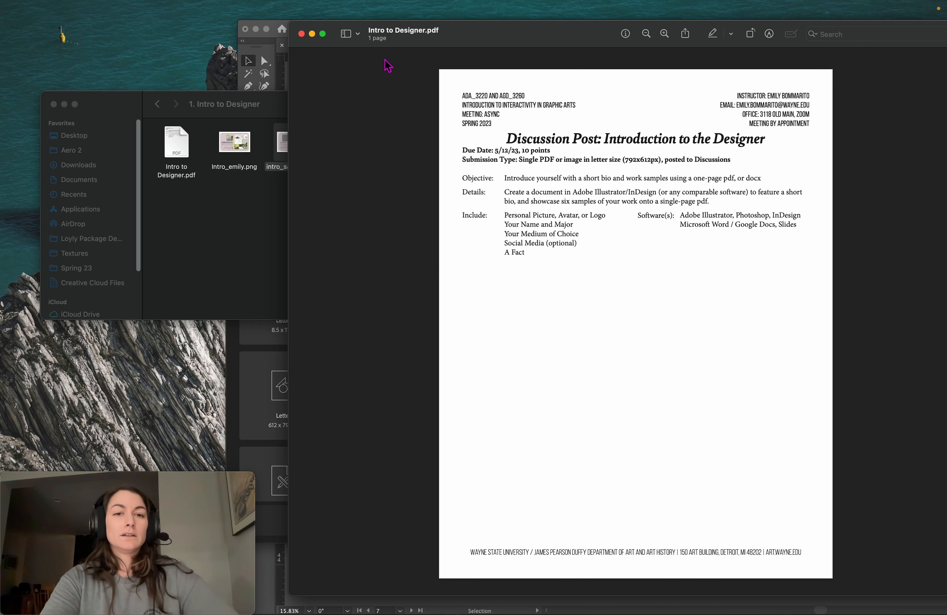
Minimize the assignment PDF and create a landscape Letter document of 792 × 612 pt in Illustrator with RGB color and 300 ppi raster effects.
left_click(313, 35)
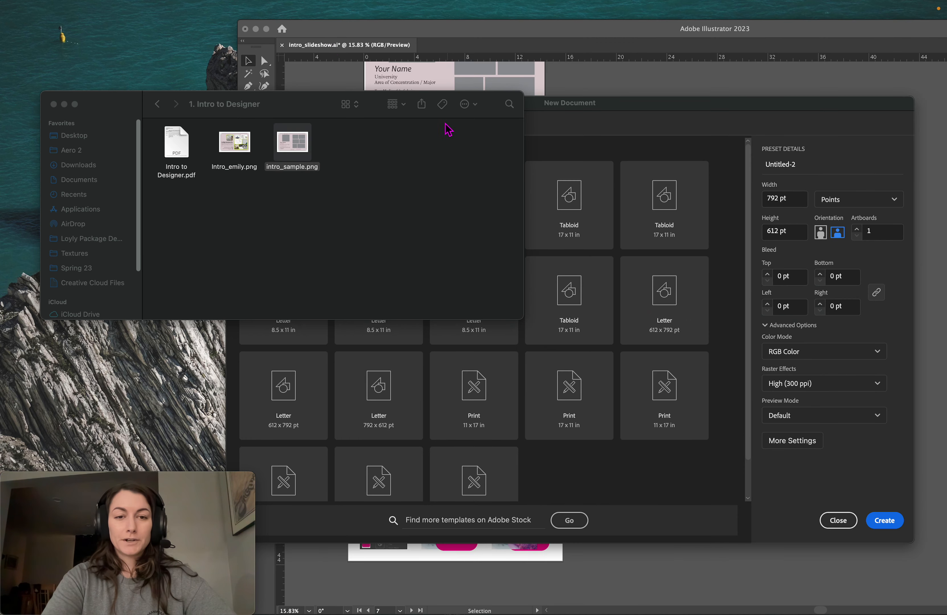
left_click(584, 107)
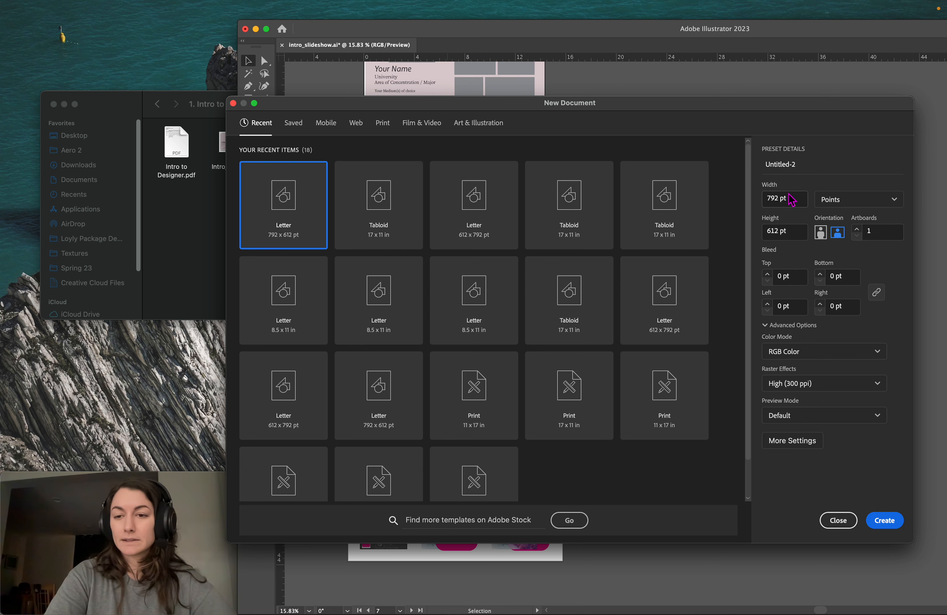
left_click(838, 235)
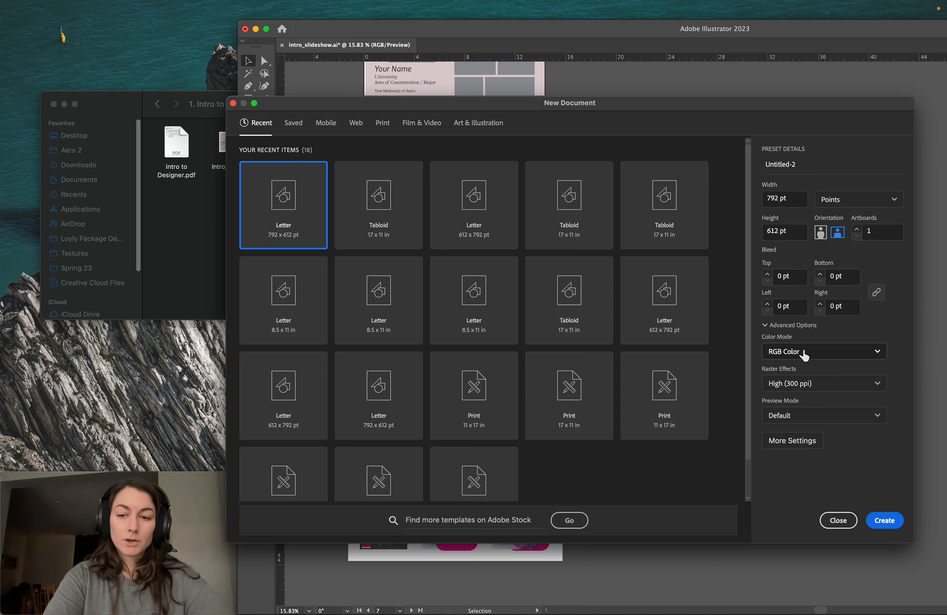
left_click(838, 357)
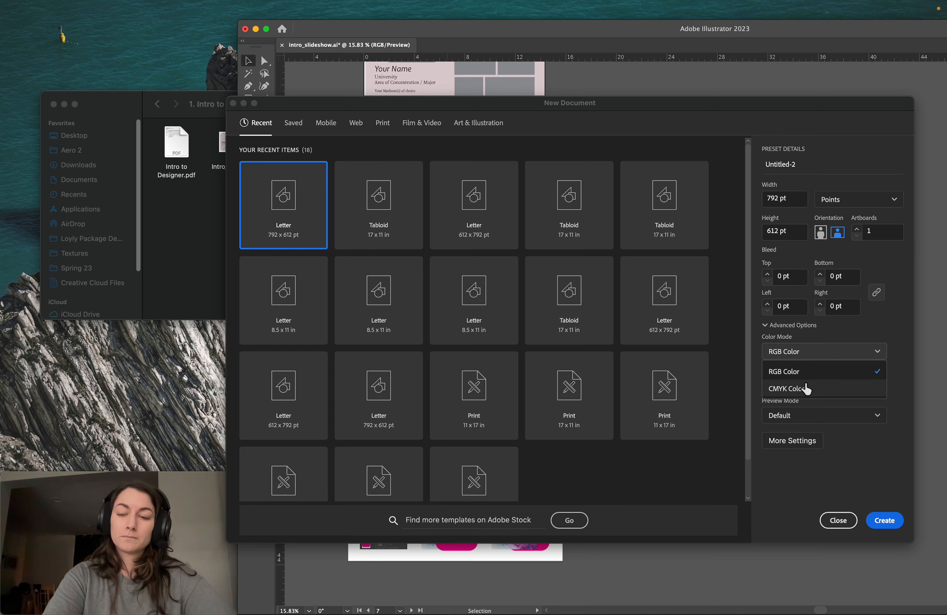
left_click(800, 475)
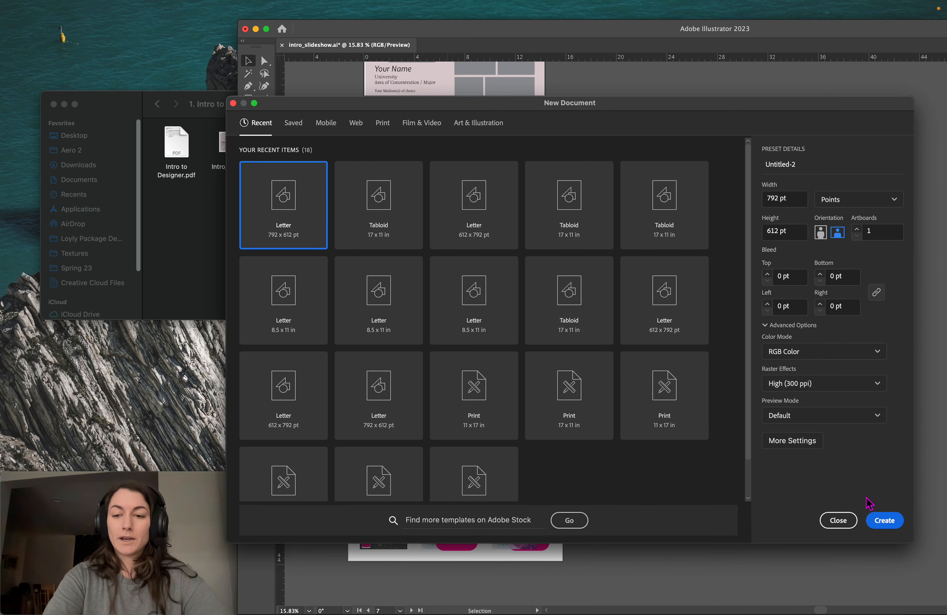
left_click(888, 533)
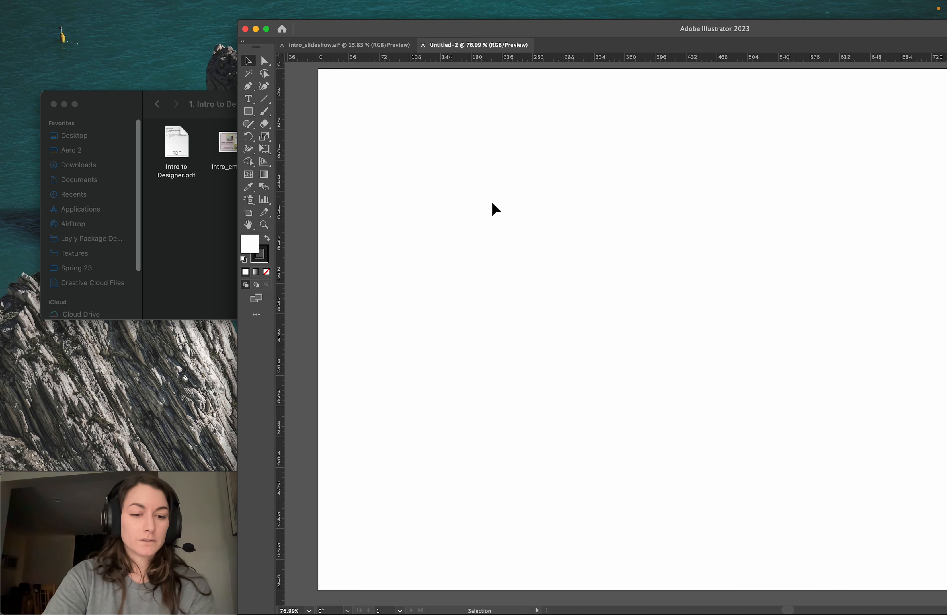
Reposition the Illustrator window so that the full artboard, document properties and layers fit on screen.
scroll(515, 190, "down", 3)
scroll(514, 189, "right", 2)
scroll(514, 190, "down", 1)
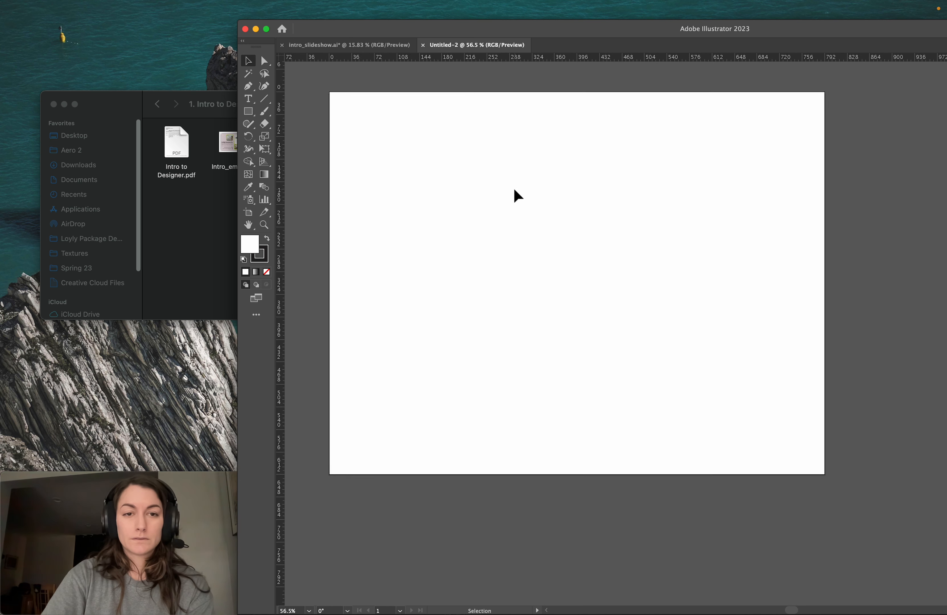
left_click_drag(634, 31, 464, 33)
left_click(98, 29)
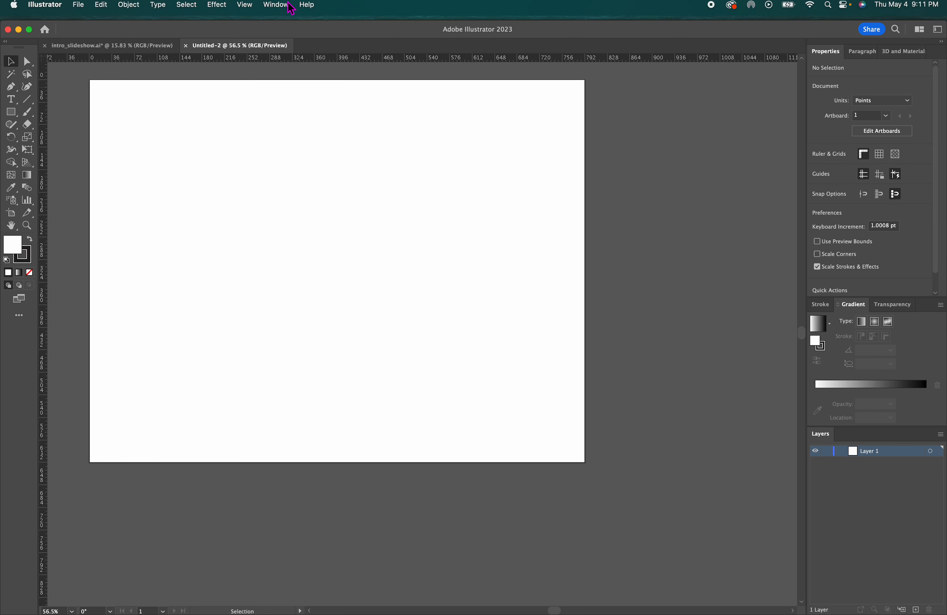
left_click(286, 16)
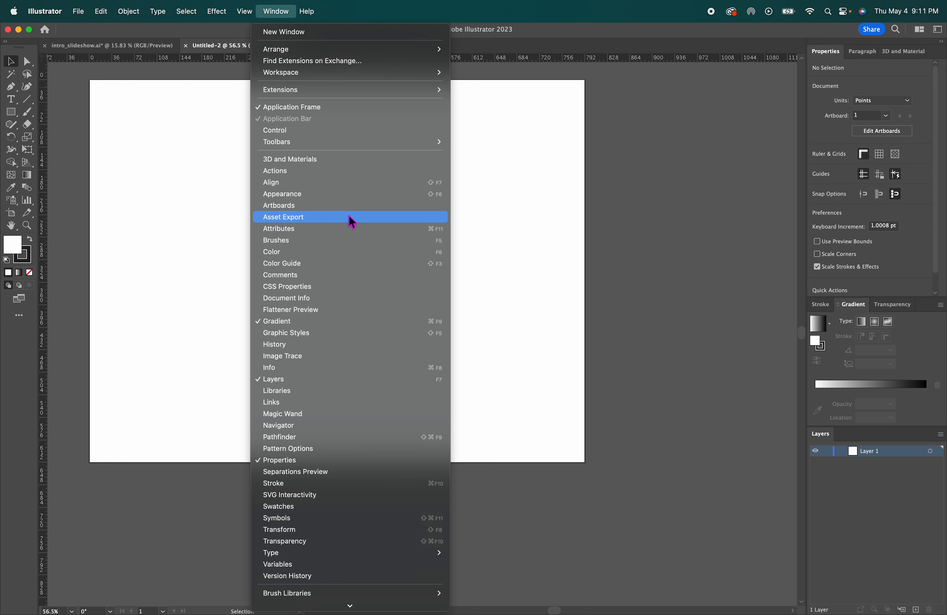
left_click(342, 108)
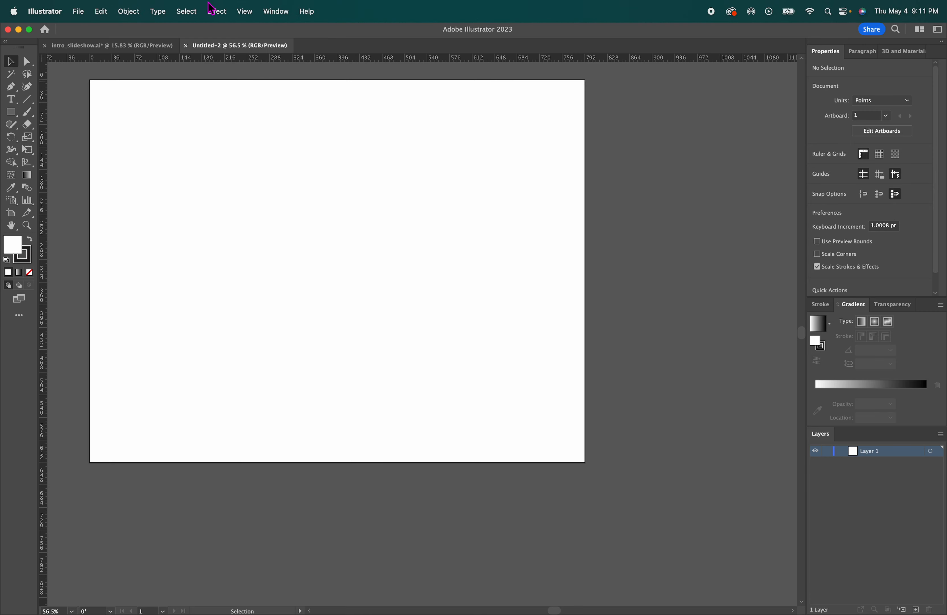
left_click(276, 11)
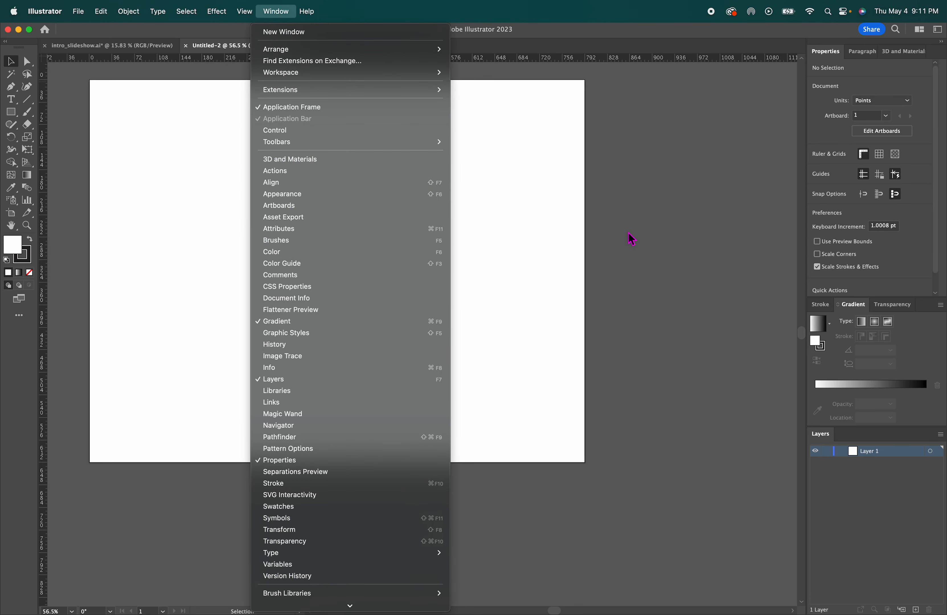
left_click(625, 239)
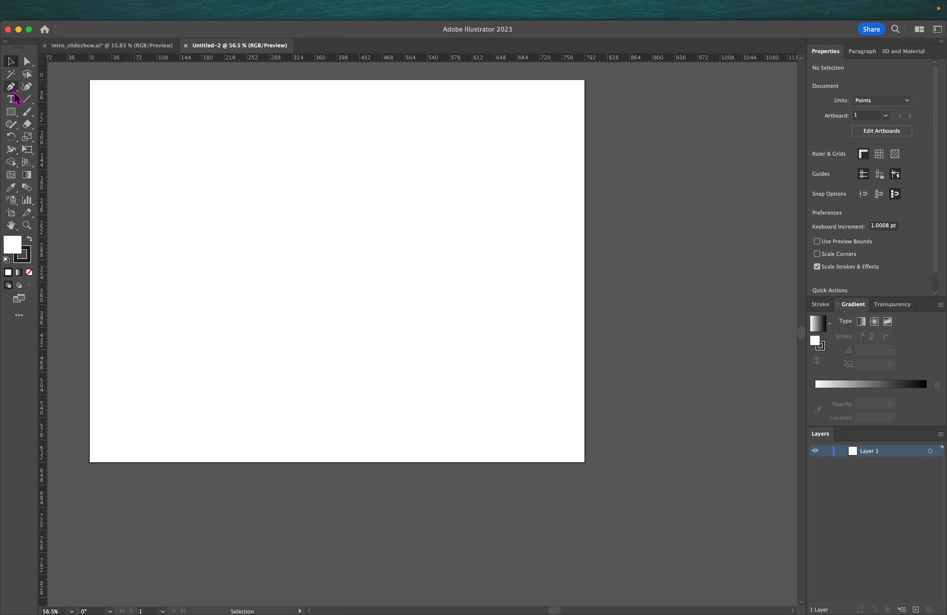
Draw a square about 354 pt wide on the artboard with the Rectangle tool.
left_click(12, 113)
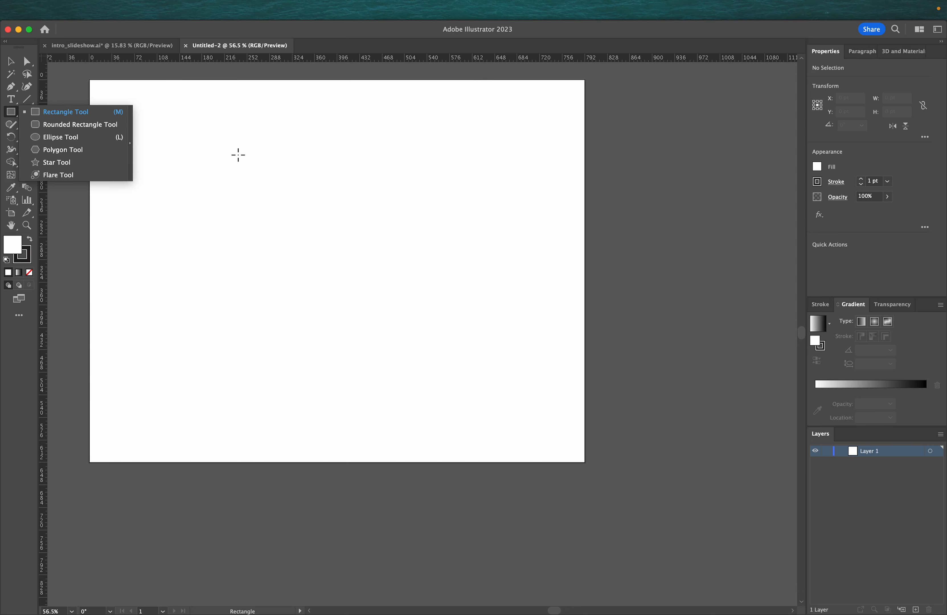
left_click_drag(176, 121, 398, 342)
left_click(13, 66)
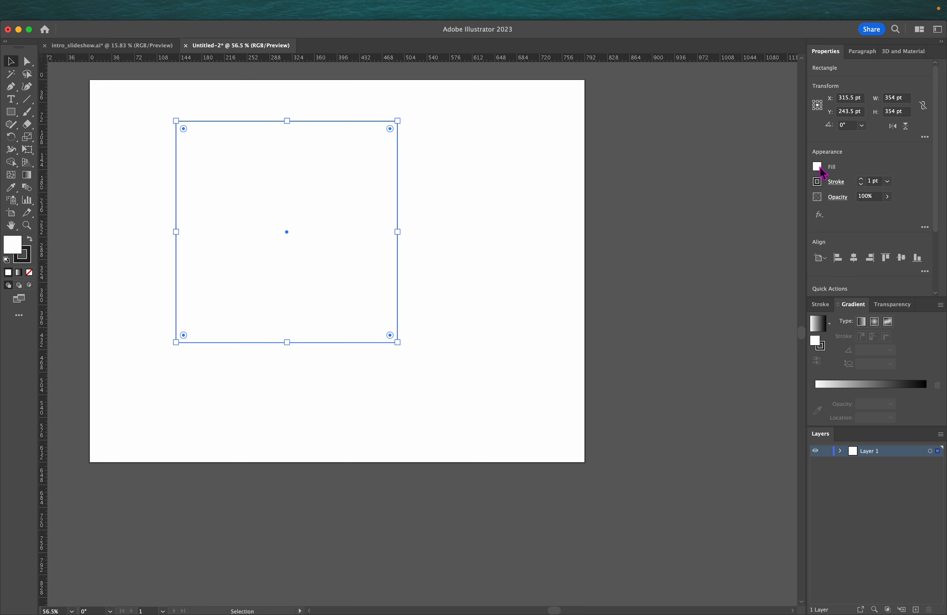
Give the square a medium blue fill and set its stroke to none.
left_click(818, 167)
left_click_drag(790, 207, 761, 211)
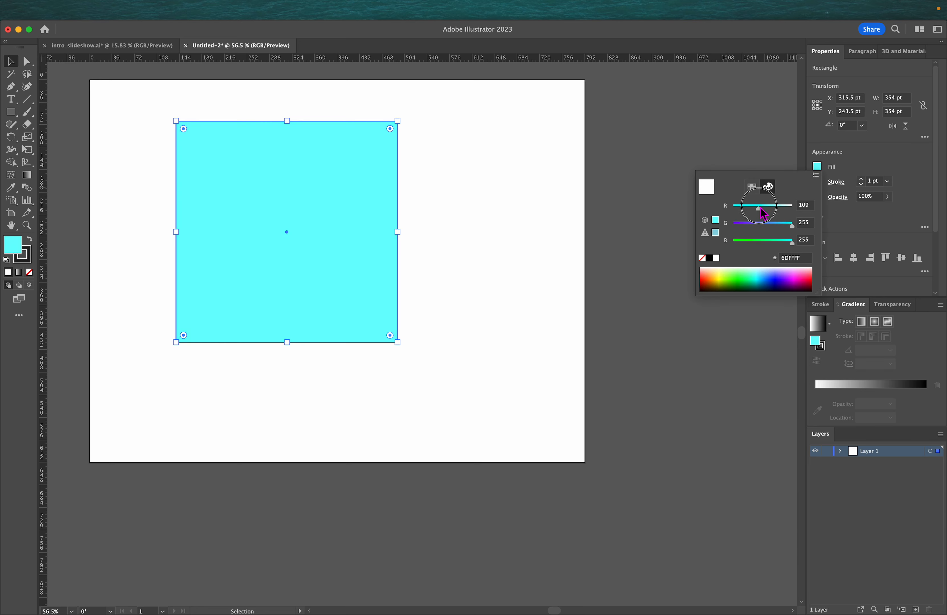
left_click(777, 279)
left_click_drag(776, 278, 766, 277)
left_click(866, 136)
left_click(818, 182)
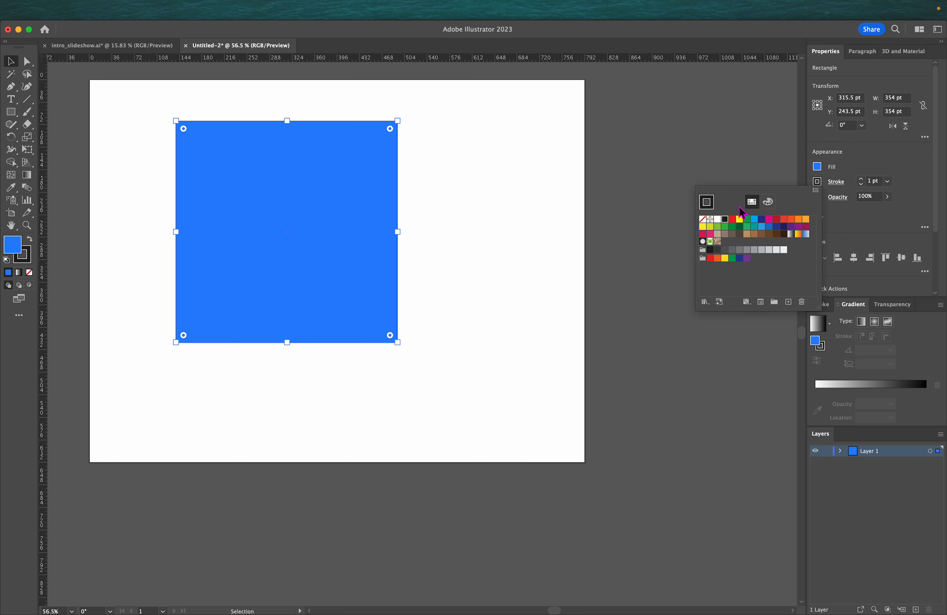
left_click(703, 219)
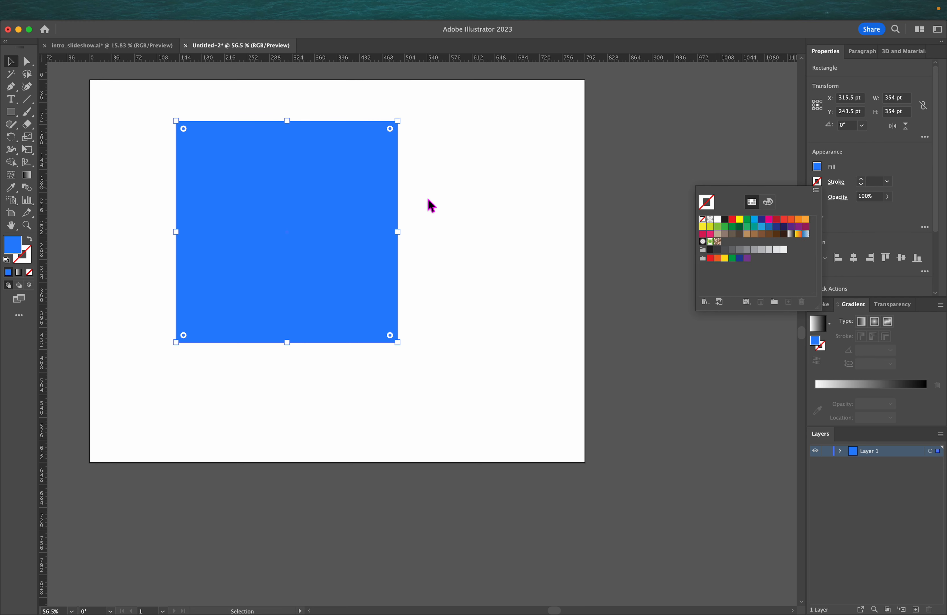
Shrink the blue square to about 238 × 230 pt near the artboard's upper-left corner and round all four of its corners.
left_click_drag(281, 219, 217, 199)
left_click_drag(334, 321, 262, 245)
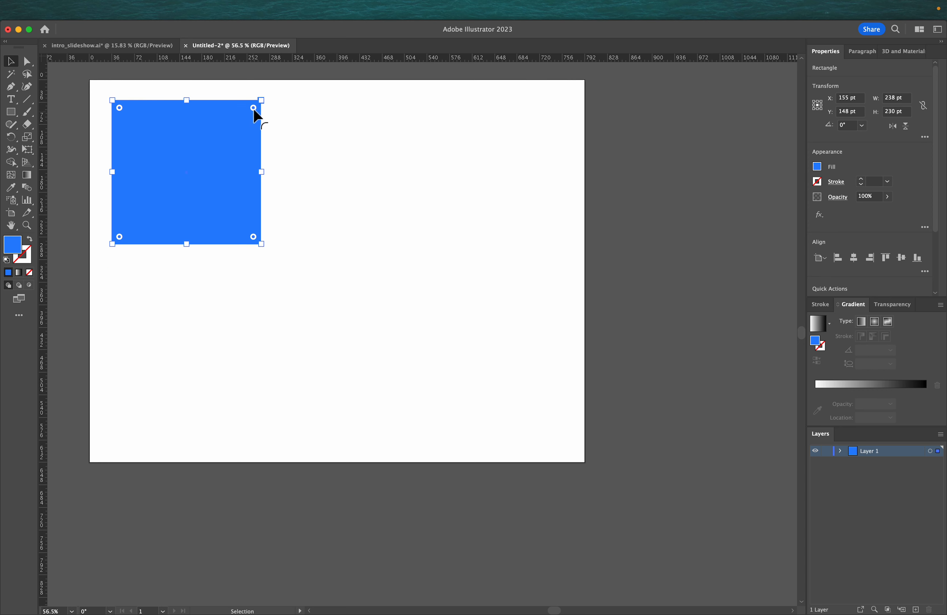
left_click_drag(253, 108, 239, 131)
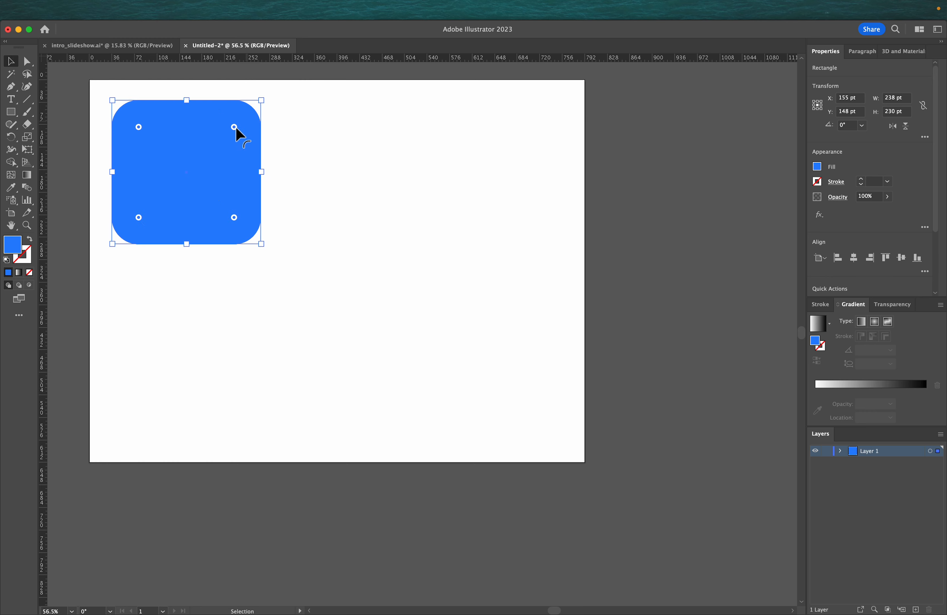
left_click(334, 148)
mouse_move(216, 8)
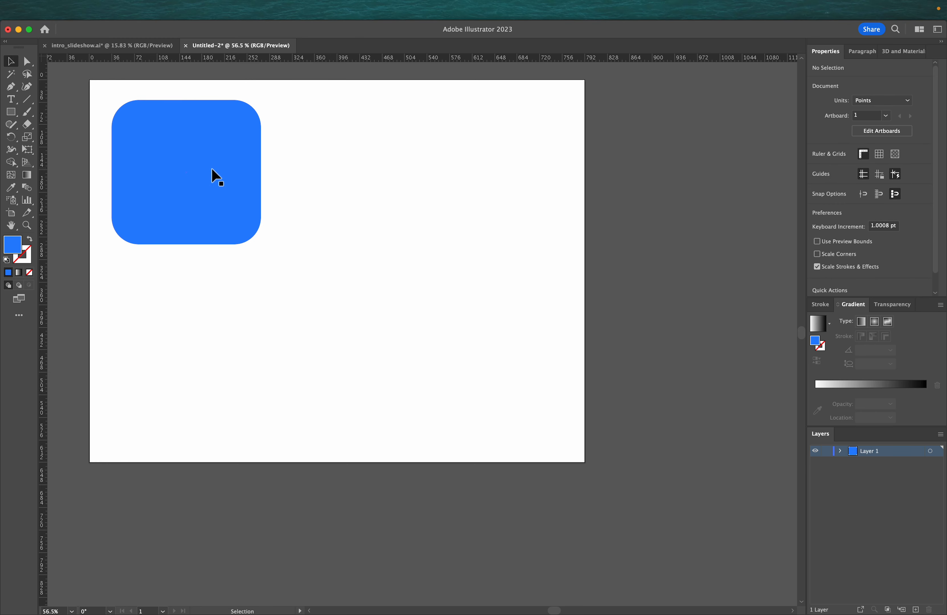
Shift the rounded square to about X 153 pt, Y 144 pt on the artboard.
left_click_drag(213, 176, 200, 174)
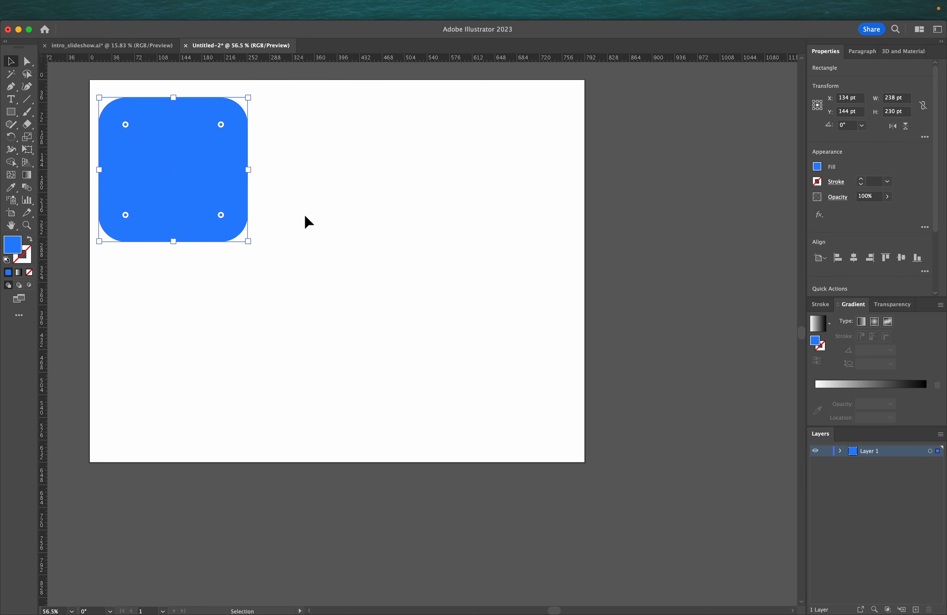
left_click(250, 226)
left_click(206, 196)
right_click(197, 161)
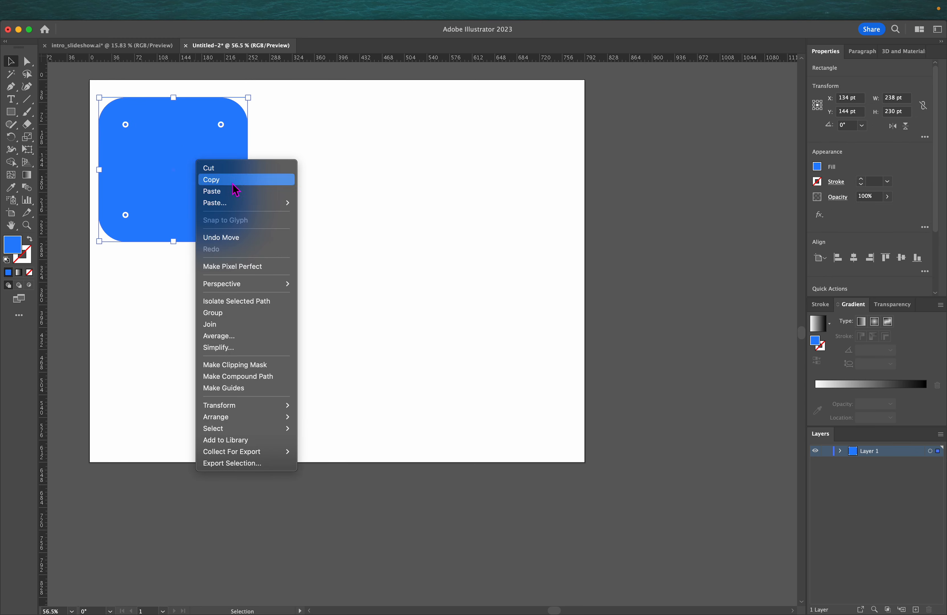
left_click(288, 146)
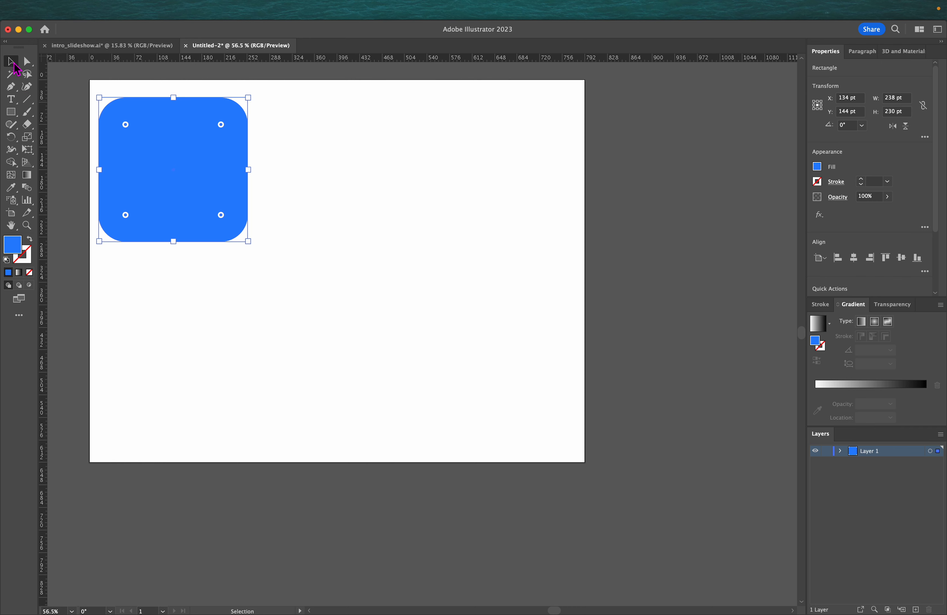
left_click_drag(175, 131, 186, 131)
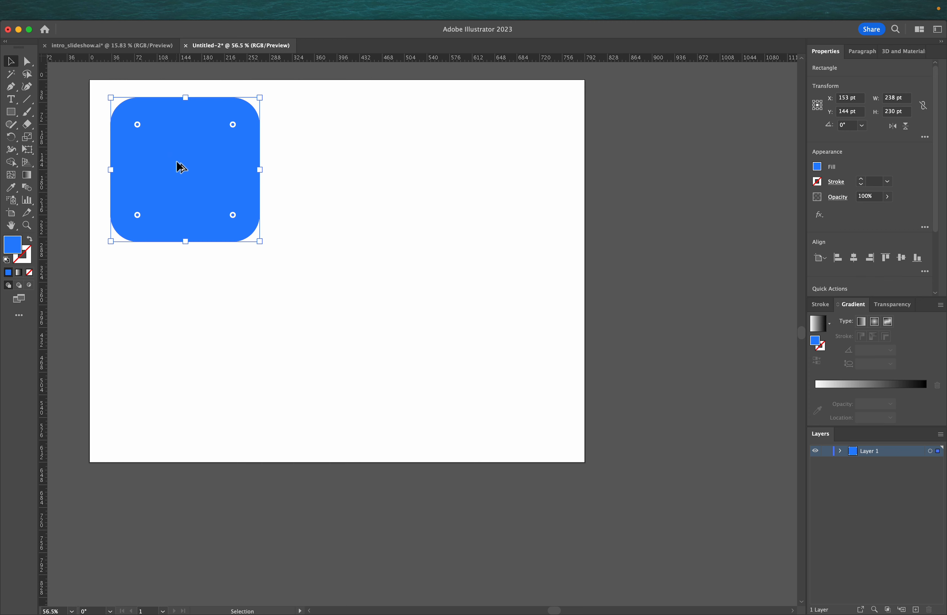
Duplicate the rounded square to its right, level with the original and separated by a narrow gap.
left_click_drag(177, 162, 350, 167)
left_click(467, 159)
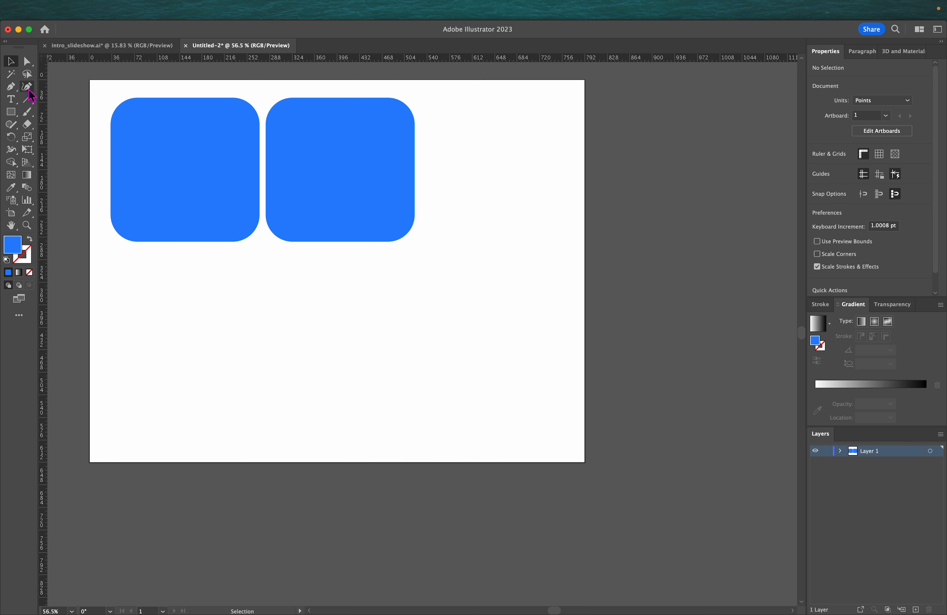
left_click(30, 91)
left_click(13, 89)
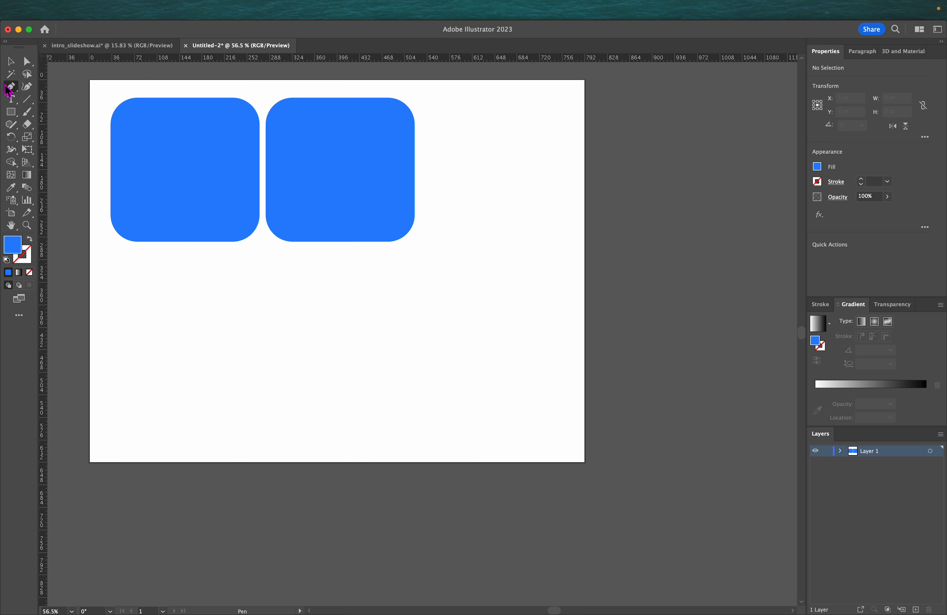
left_click(15, 91)
left_click(31, 116)
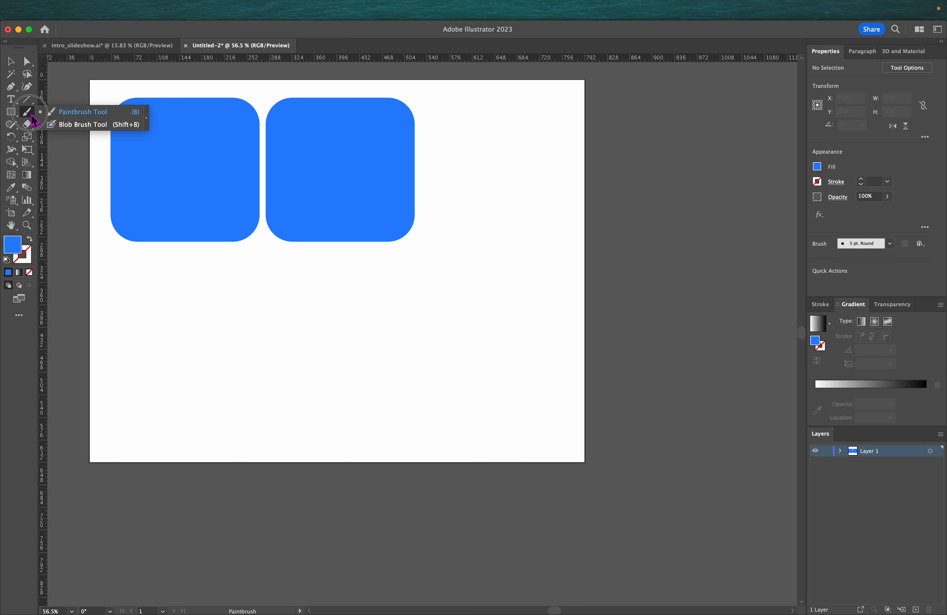
Draw a closed freeform blob about 467 × 346 pt with the Pencil tool across the artboard's middle, below the squares.
left_click(11, 124)
left_click(68, 137)
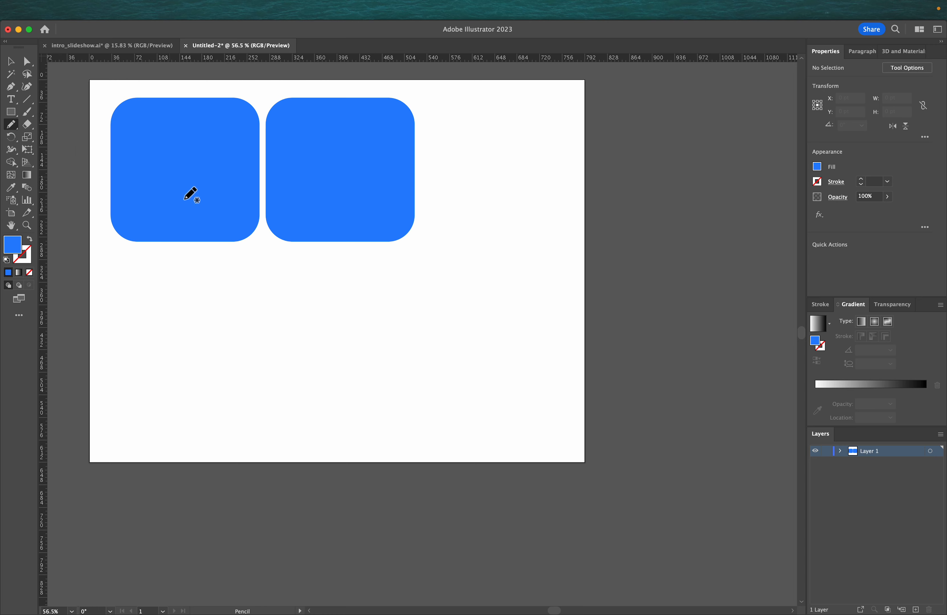
mouse_move(194, 309)
left_mouse_down()
mouse_move(300, 270)
mouse_move(308, 242)
left_mouse_up()
mouse_move(411, 231)
left_mouse_down()
mouse_move(478, 339)
mouse_move(414, 361)
mouse_move(387, 407)
mouse_move(277, 363)
mouse_move(207, 383)
mouse_move(192, 332)
mouse_move(194, 308)
left_mouse_up()
Set the blob's fill to purple, RGB 189, 132, 255, and move it left to about X 258 pt, Y 349 pt.
left_click(817, 166)
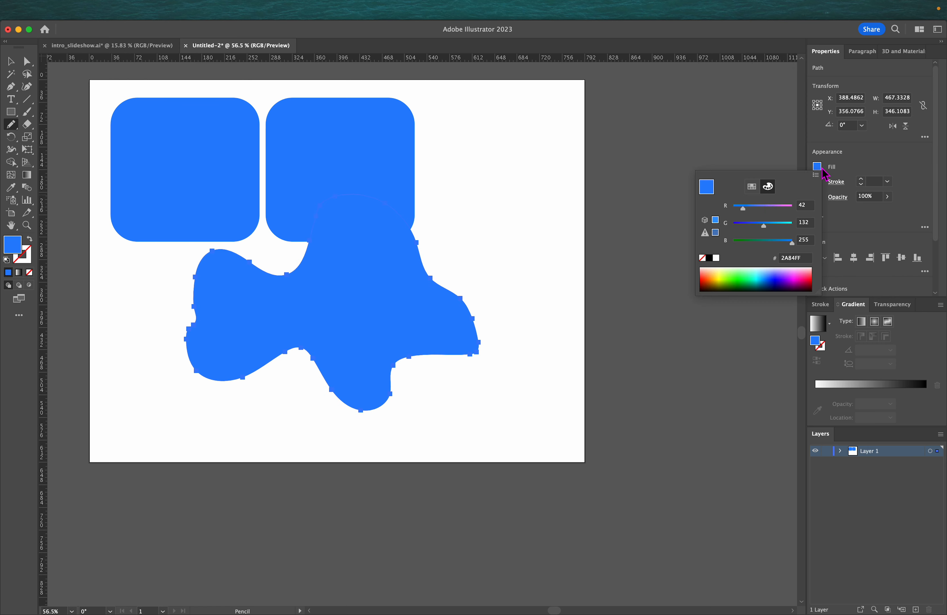
left_click_drag(774, 205, 777, 206)
left_click(9, 64)
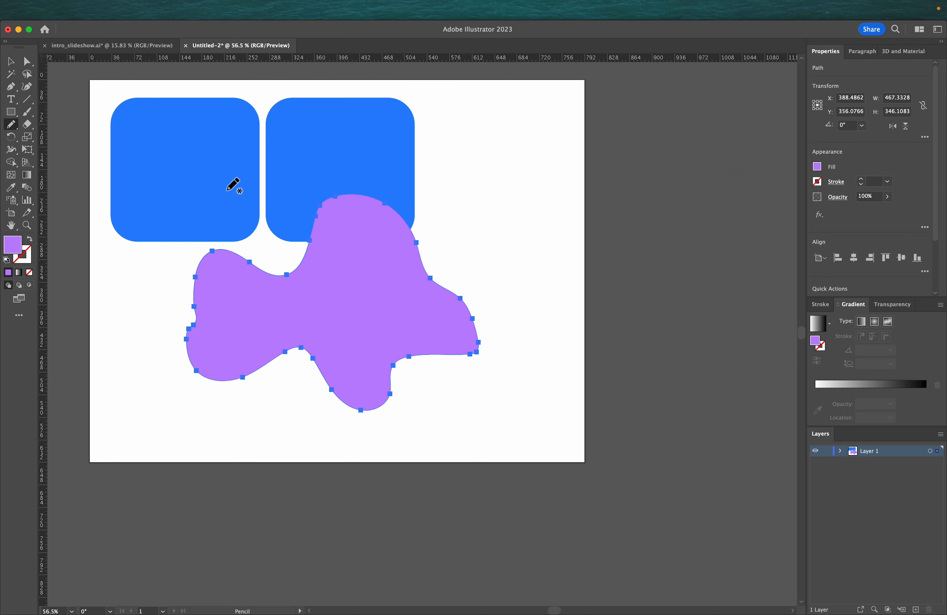
left_click(12, 65)
left_click_drag(337, 313, 255, 309)
Reshape the purple blob by pulling its inner right anchor inward and a lower-left edge anchor up to X 153 pt, Y 402 pt.
left_click(27, 63)
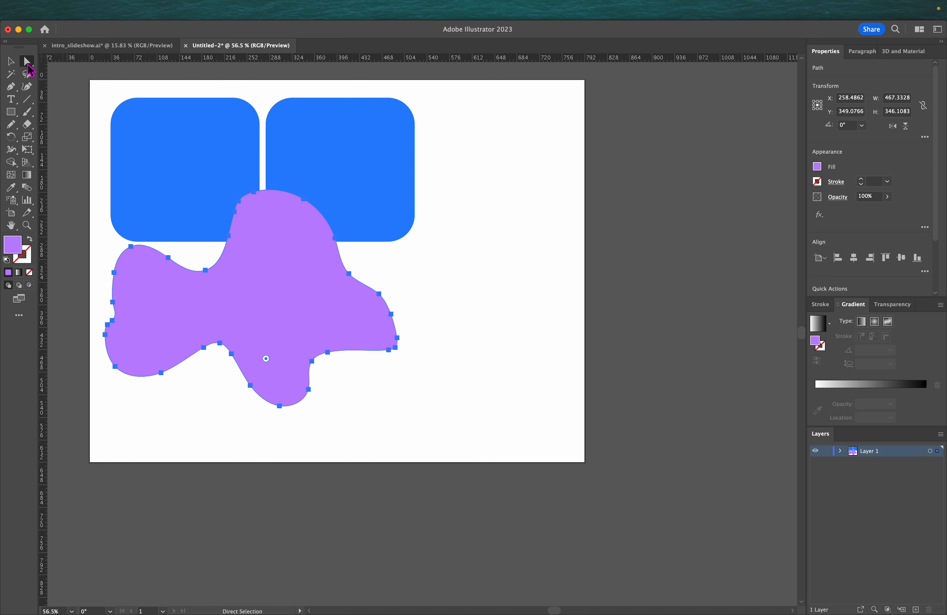
left_click(349, 274)
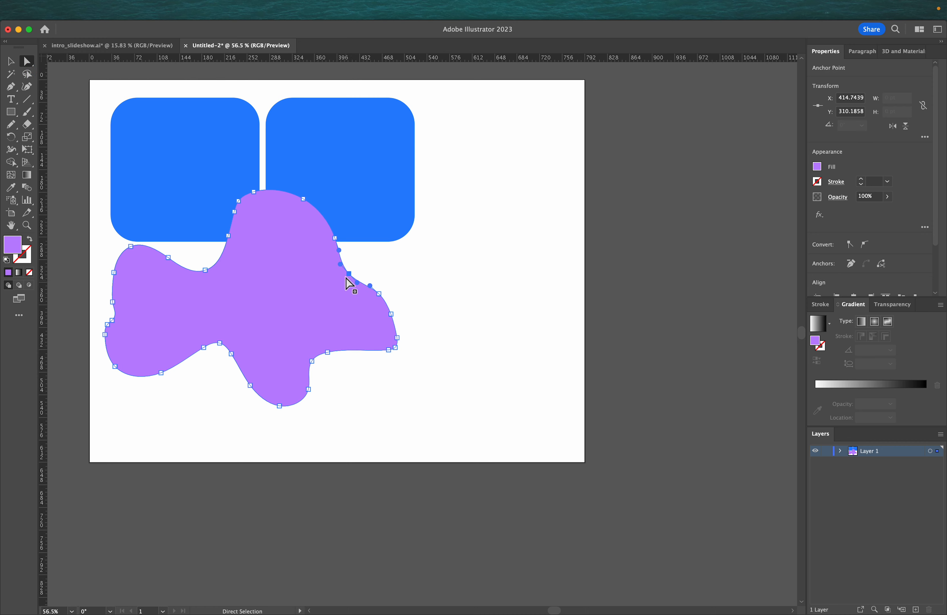
mouse_move(348, 274)
left_mouse_down()
mouse_move(328, 281)
mouse_move(343, 281)
mouse_move(332, 272)
left_mouse_up()
left_click(334, 348)
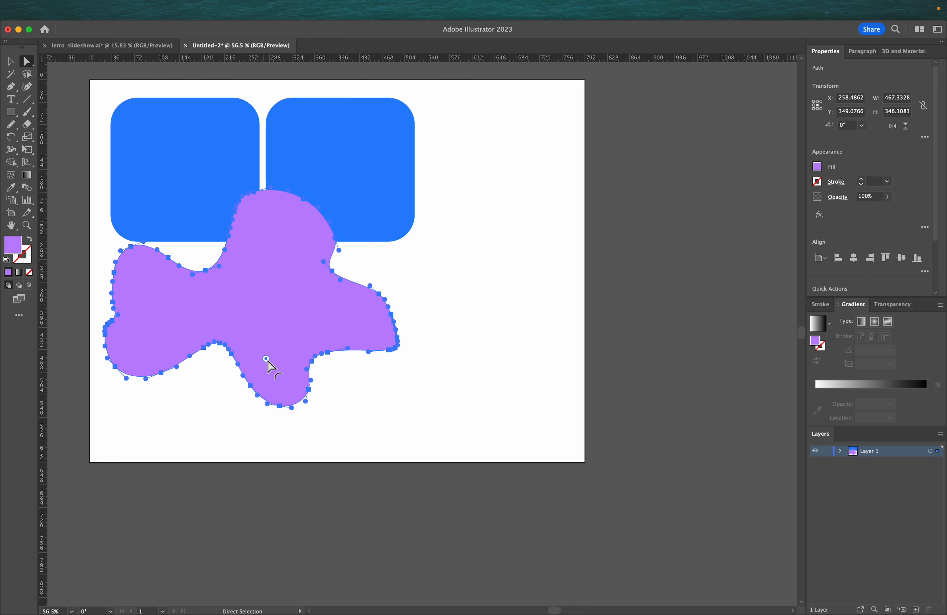
left_click_drag(267, 360, 266, 347)
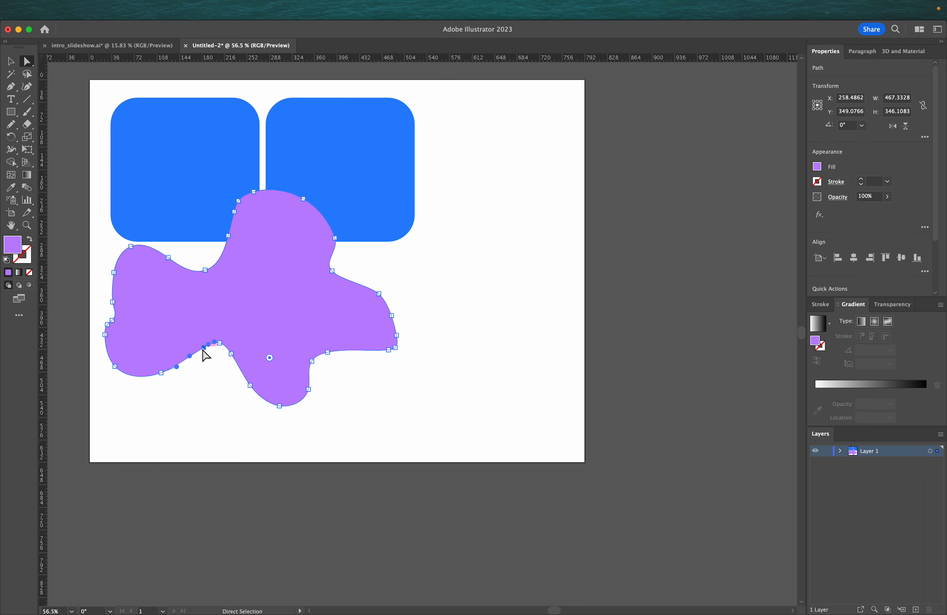
left_click_drag(204, 351, 185, 333)
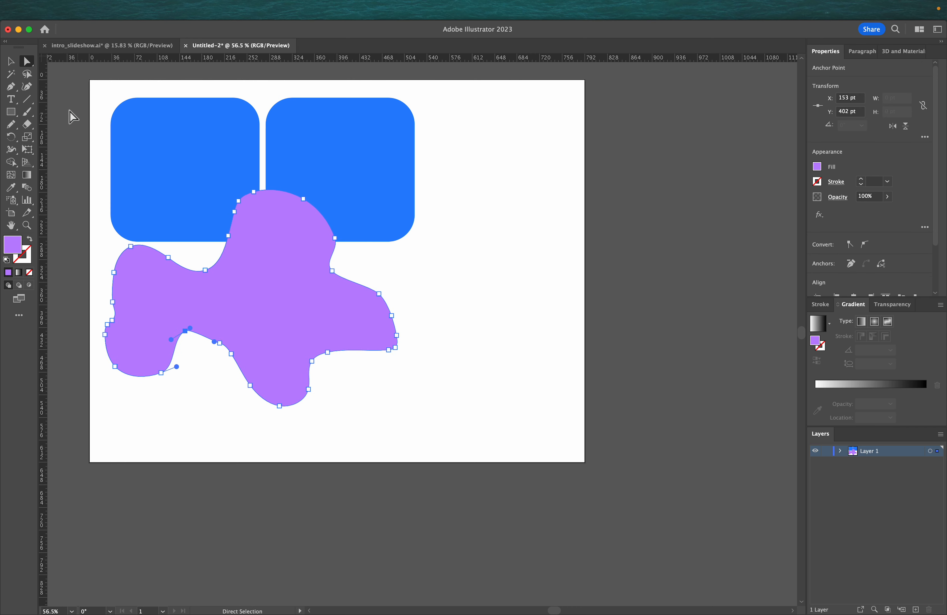
left_click(100, 95)
Draw a closed, boomerang-like shape about 272 × 296 pt with the Curvature tool near the artboard's right side and deepen its upper notch.
left_click(27, 88)
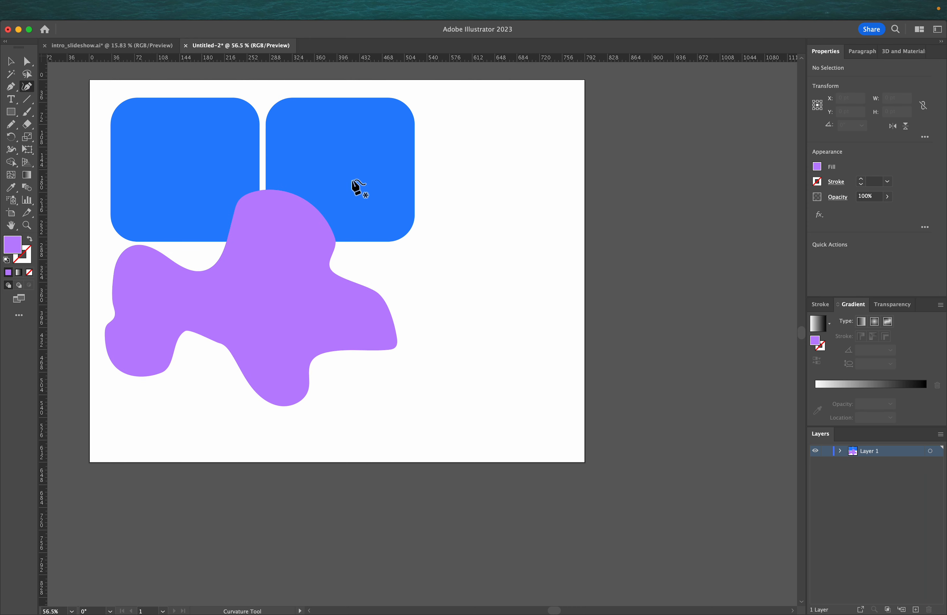
left_click(27, 86)
left_click(423, 150)
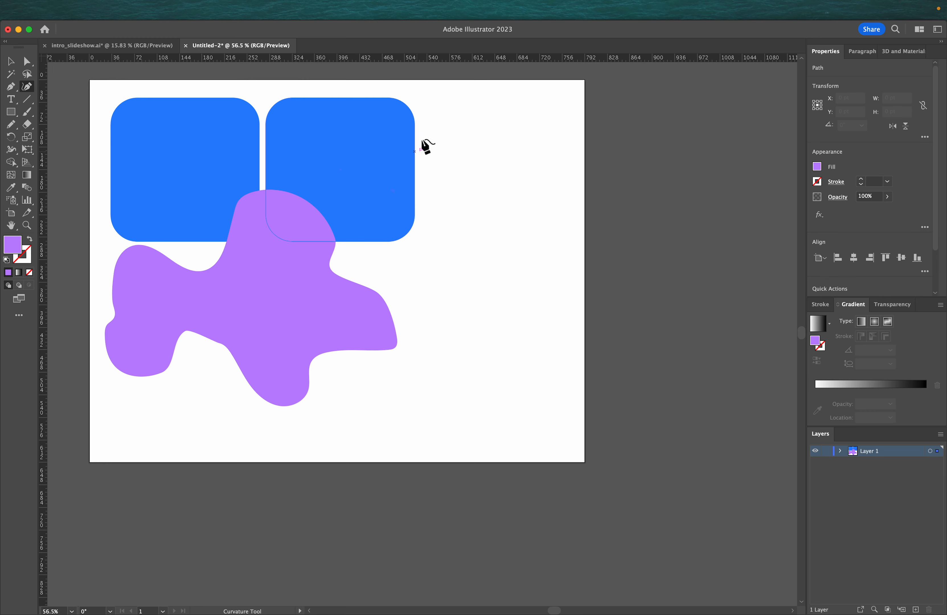
left_click(455, 198)
left_click(490, 126)
left_click(531, 214)
left_click(502, 311)
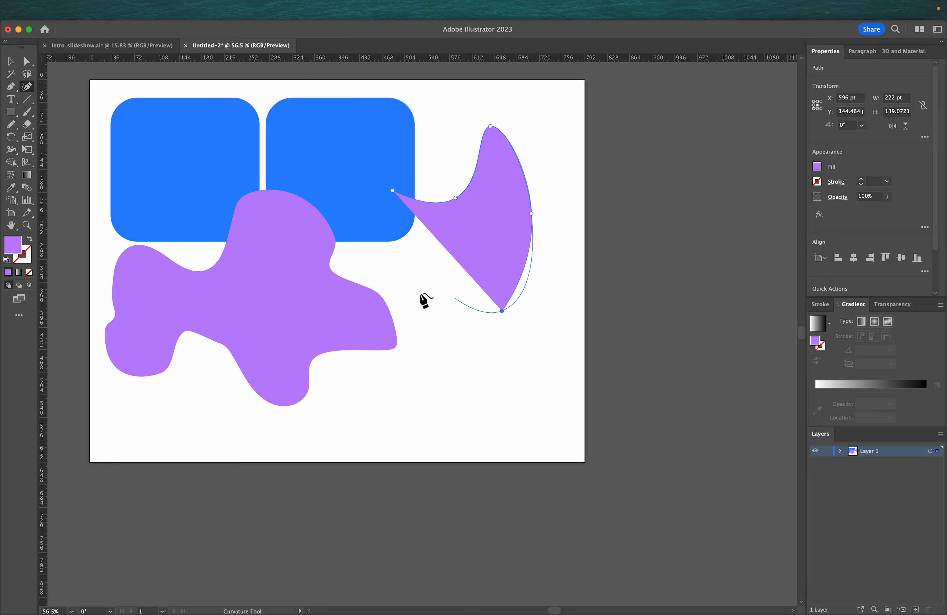
left_click(407, 272)
left_click_drag(412, 273, 421, 271)
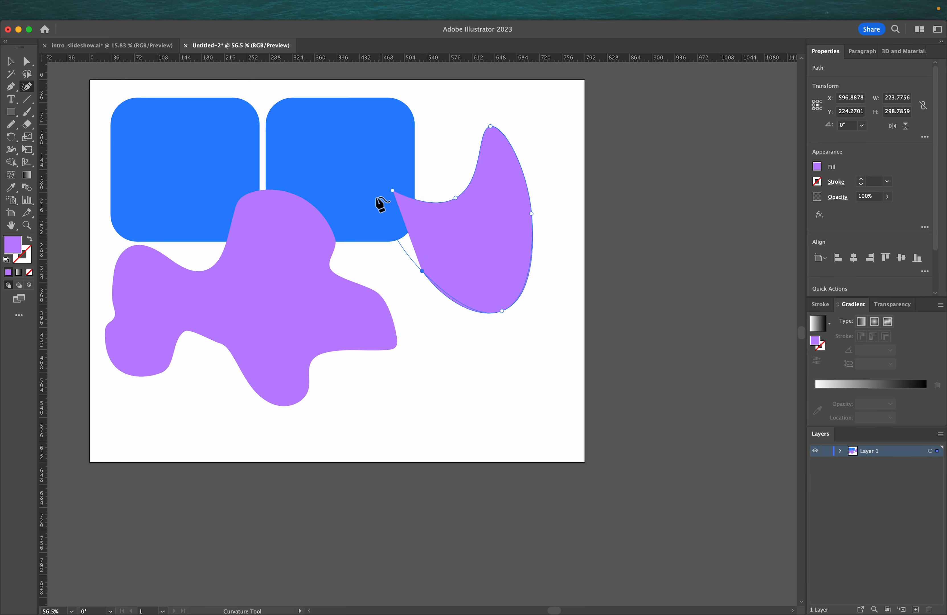
left_click(363, 219)
left_click(392, 191)
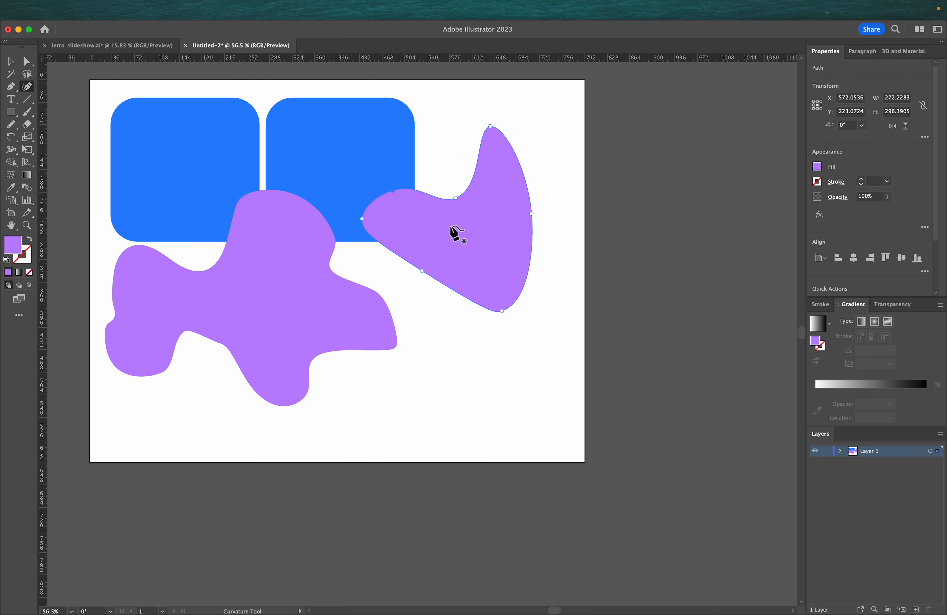
left_click_drag(456, 198, 470, 220)
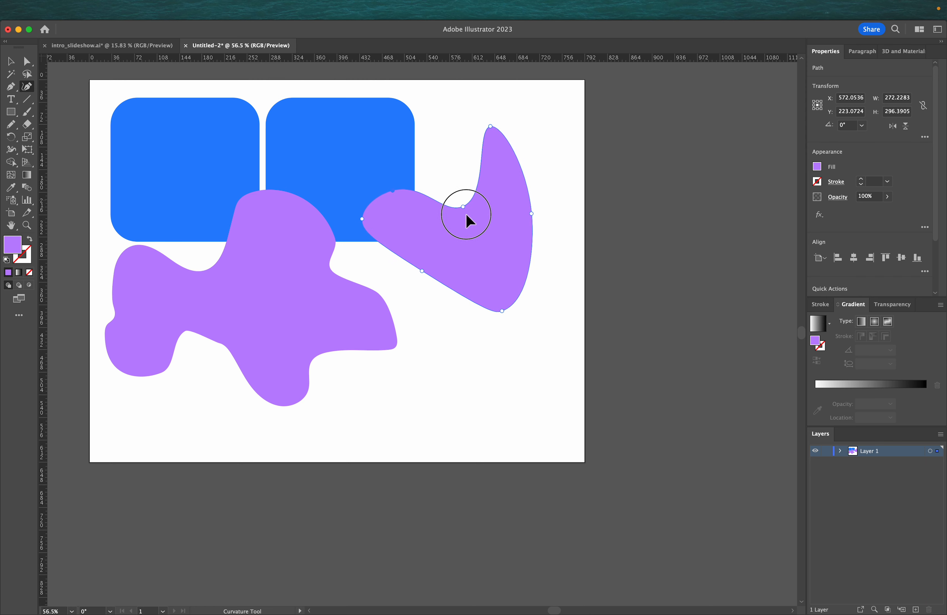
Move both purple shapes toward the pasteboard right of the artboard and shift the second square to about X 610 pt, Y 147 pt.
left_click(12, 63)
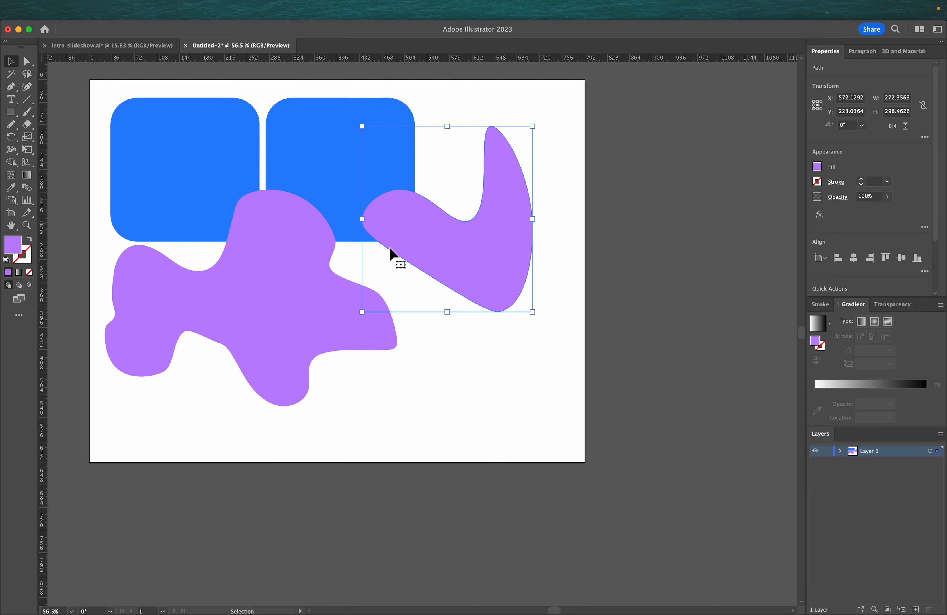
left_click_drag(464, 294, 701, 230)
left_click_drag(259, 321, 686, 417)
left_click_drag(344, 201, 475, 202)
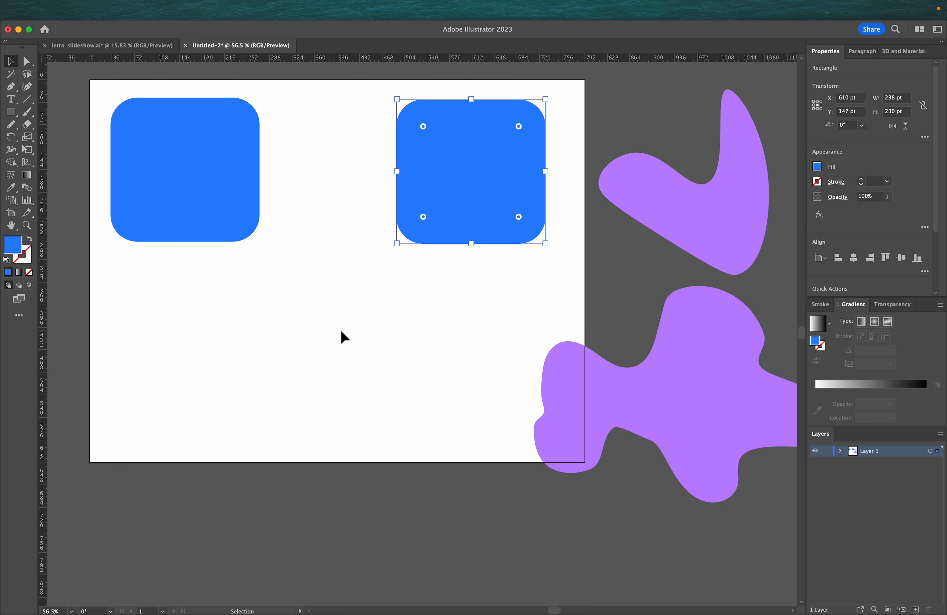
left_click(329, 327)
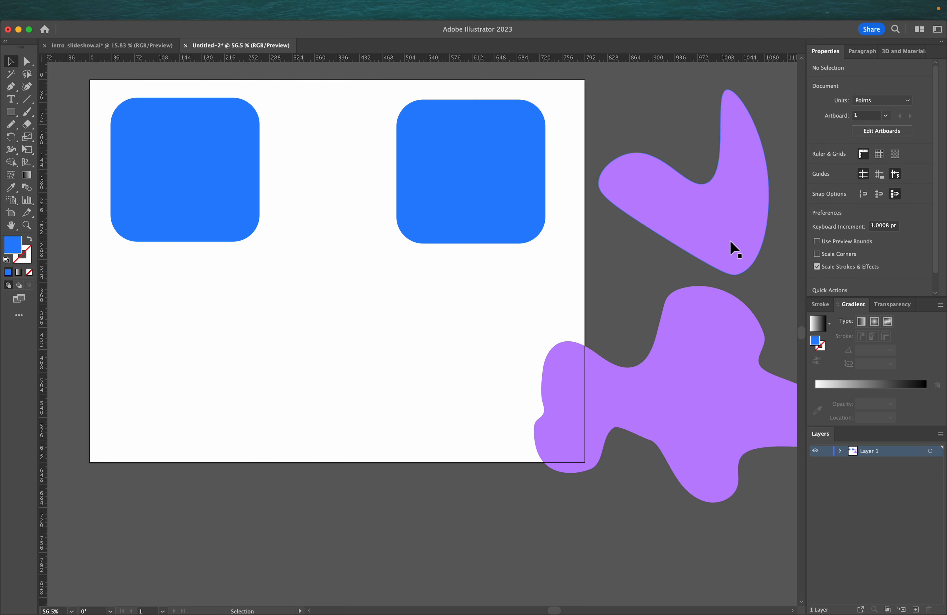
Try the boomerang shape in the artboard's lower right area and bring the second square back beside the first, slightly lower.
left_click_drag(696, 228, 392, 336)
left_click_drag(433, 243, 422, 375)
left_click(466, 201)
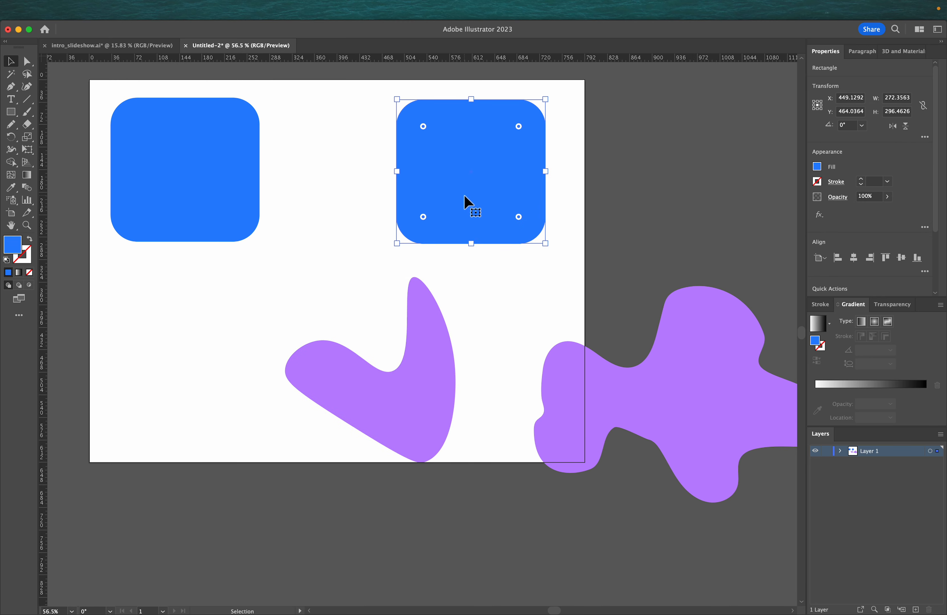
left_click(80, 12)
left_click_drag(473, 197, 436, 194)
left_click_drag(436, 360, 455, 339)
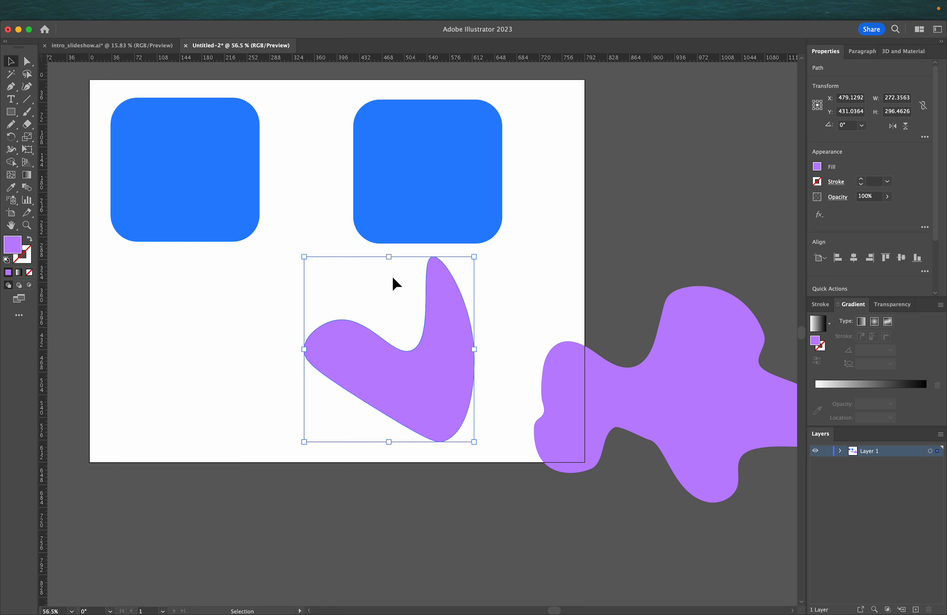
left_click_drag(443, 393, 504, 344)
left_click_drag(424, 187, 338, 194)
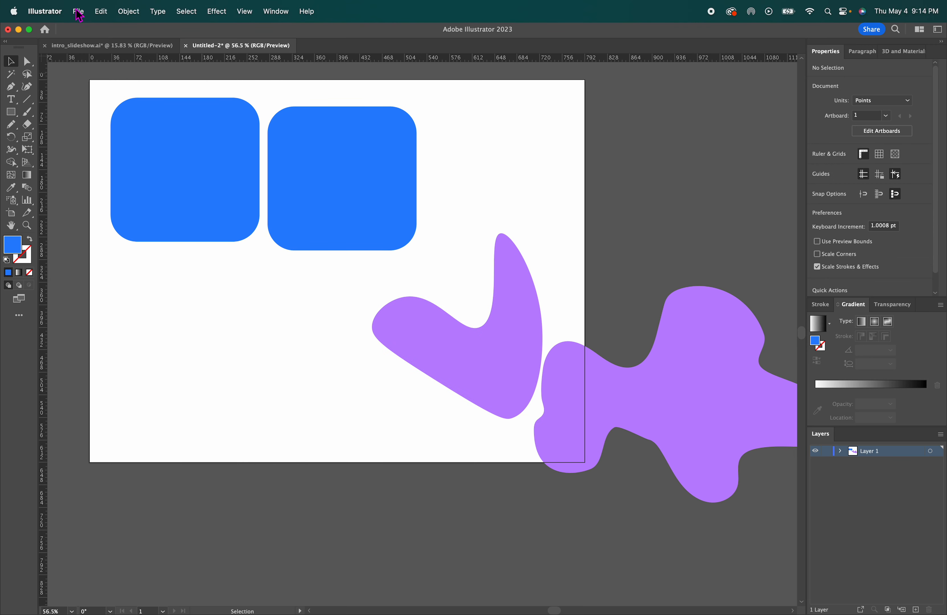
Place aurora.jpg from the Loyly Package Design folder at its original size in the lower part of the artboard.
left_click(77, 11)
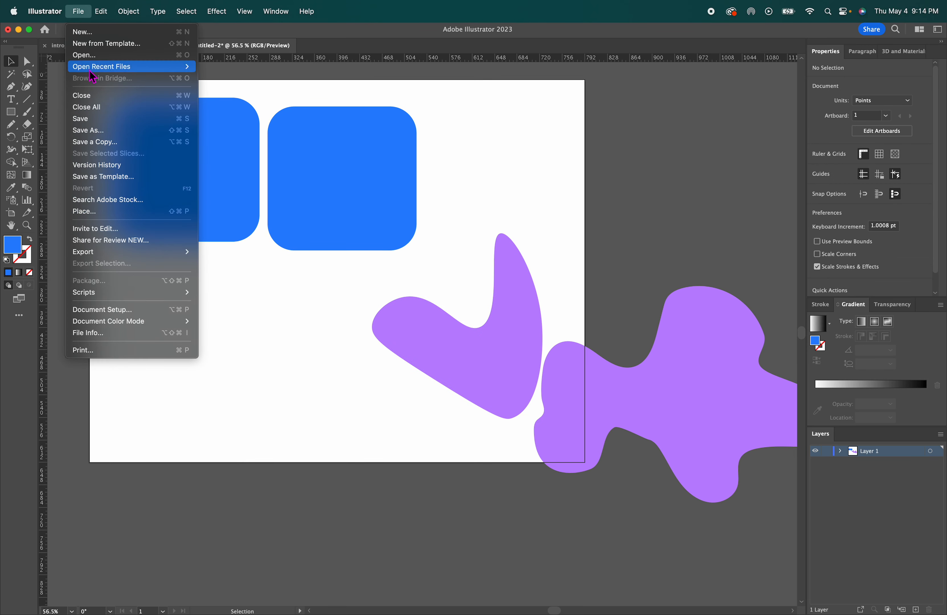
mouse_move(89, 70)
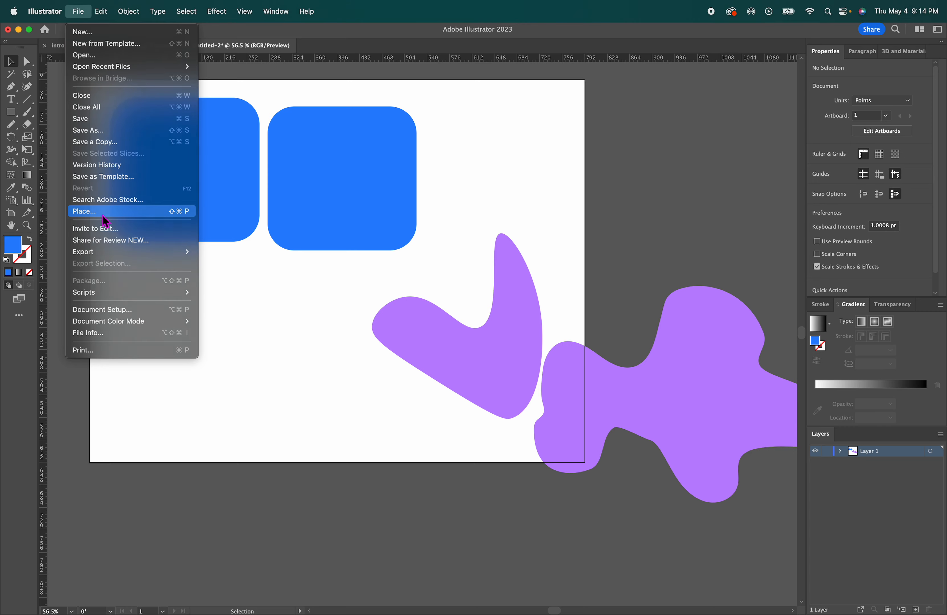
left_click(104, 213)
left_click(235, 167)
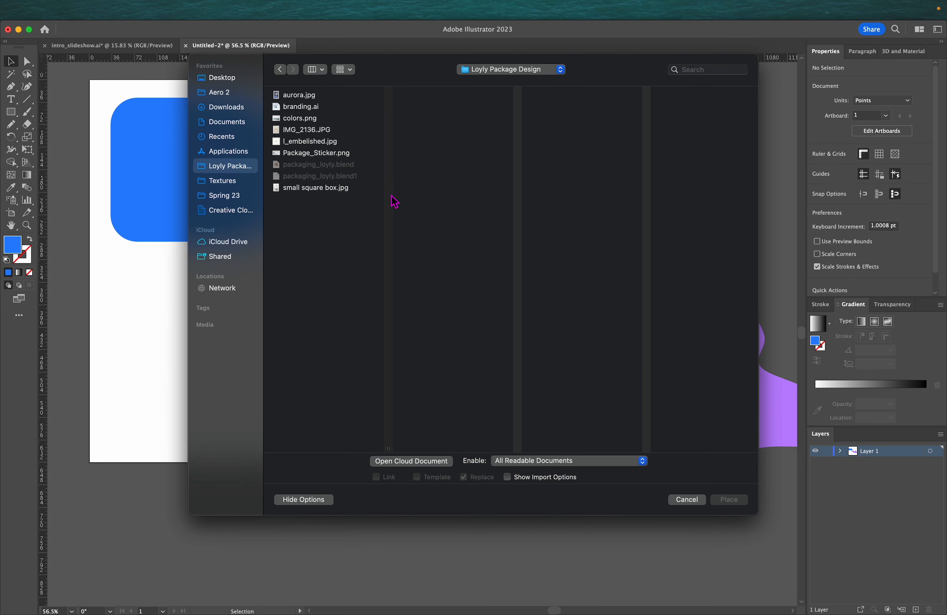
left_click(300, 95)
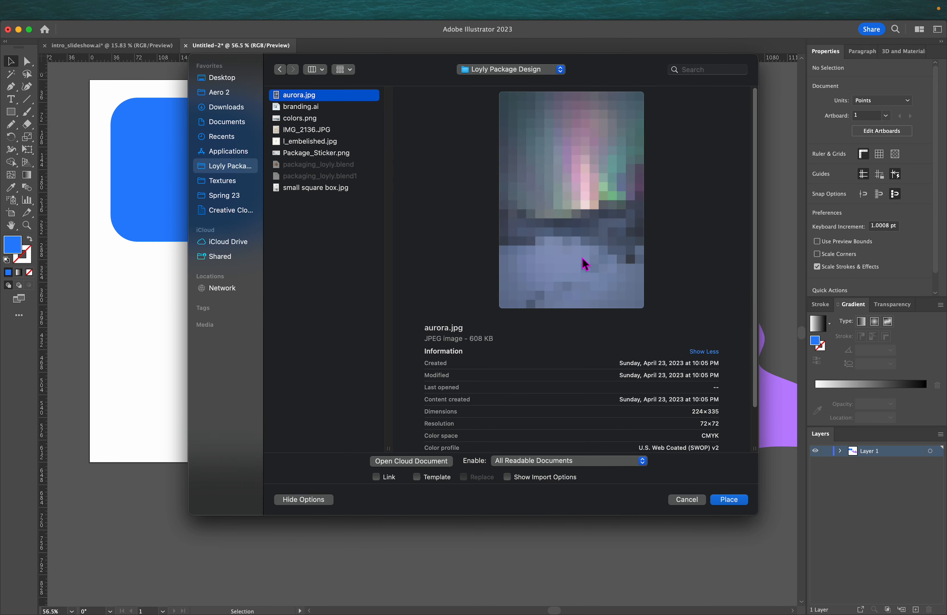
left_click(726, 500)
left_click(221, 259)
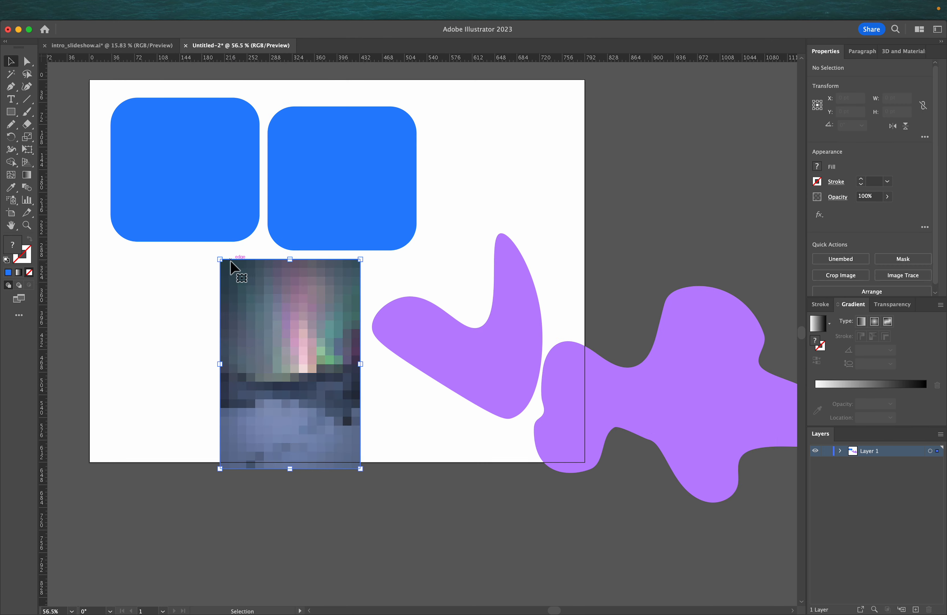
Position the aurora image below the first square at about X 149 pt, Y 440.5 pt and move the boomerang shape mostly off the artboard's right edge.
left_click_drag(290, 342, 190, 341)
left_click(313, 323)
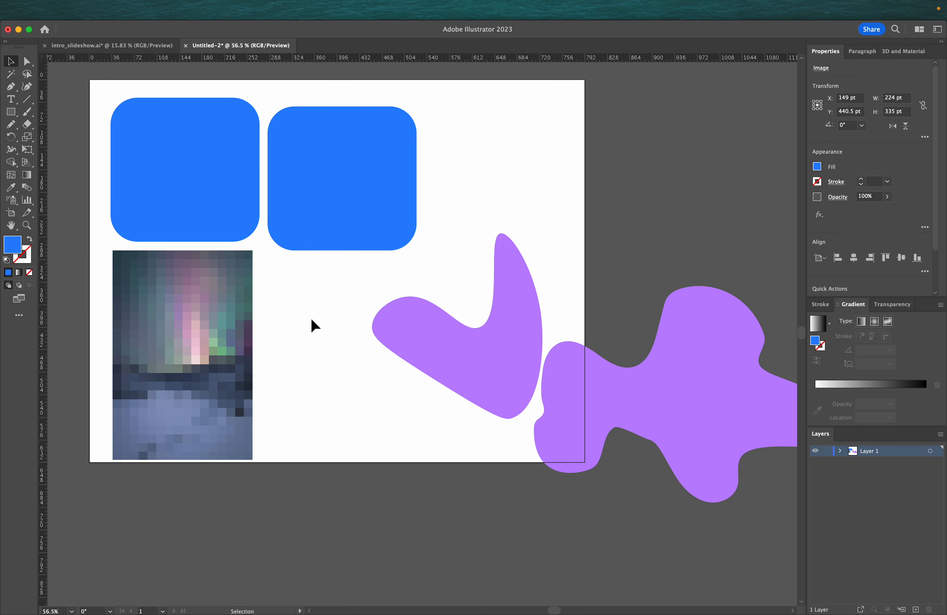
left_click_drag(659, 255, 676, 210)
left_click(418, 305)
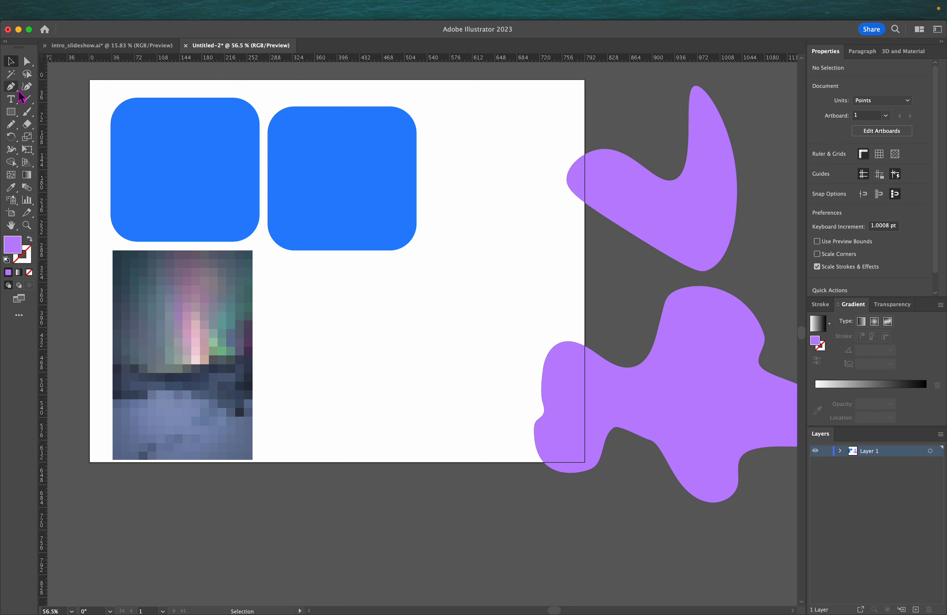
Draw a freeform Pencil shape about 188 × 290 pt over the aurora image and fill it with the same purple.
left_click(12, 125)
mouse_move(128, 302)
left_mouse_down()
mouse_move(155, 268)
mouse_move(224, 275)
mouse_move(236, 304)
mouse_move(229, 358)
mouse_move(239, 422)
mouse_move(189, 450)
mouse_move(157, 397)
mouse_move(128, 378)
mouse_move(129, 303)
left_mouse_up()
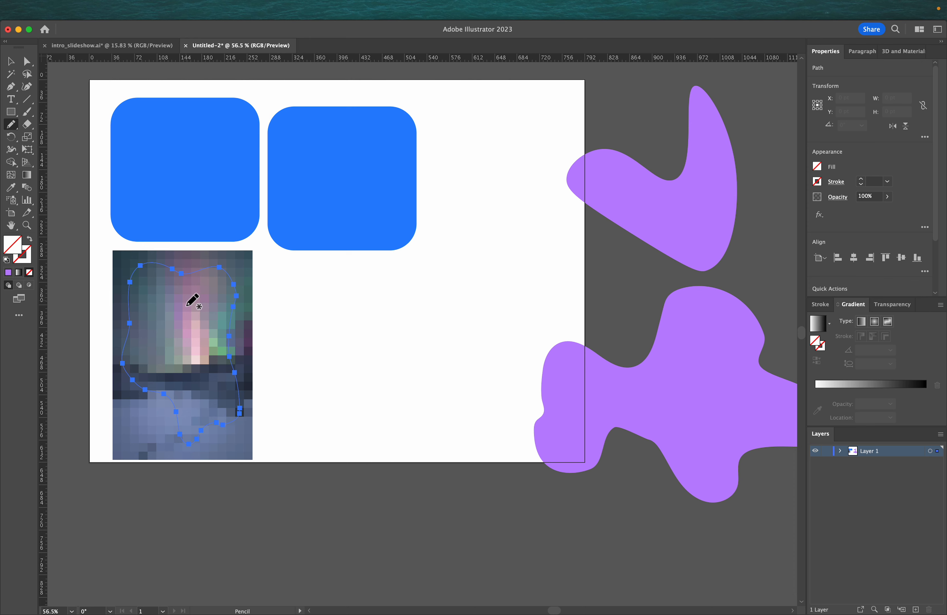
left_click(10, 61)
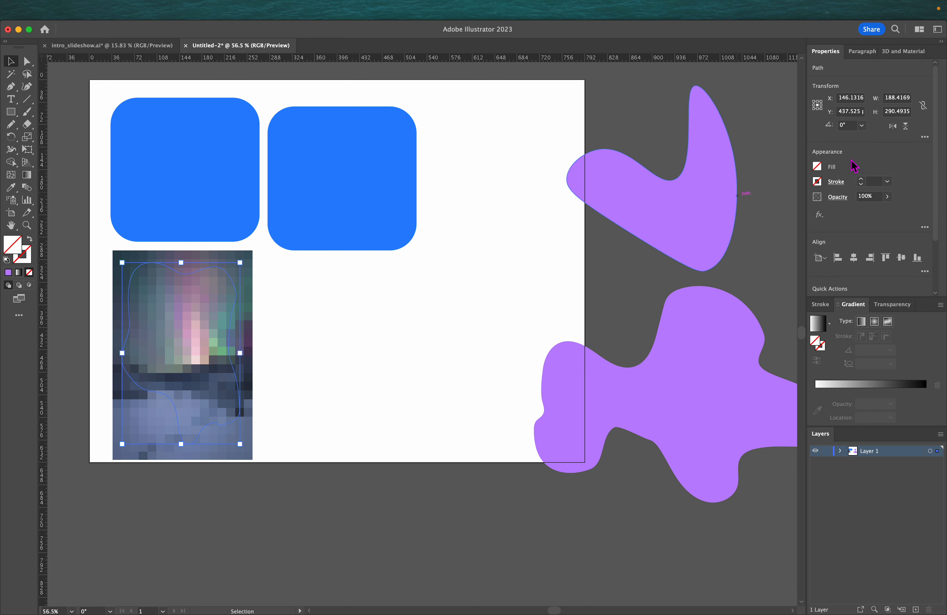
left_click(817, 167)
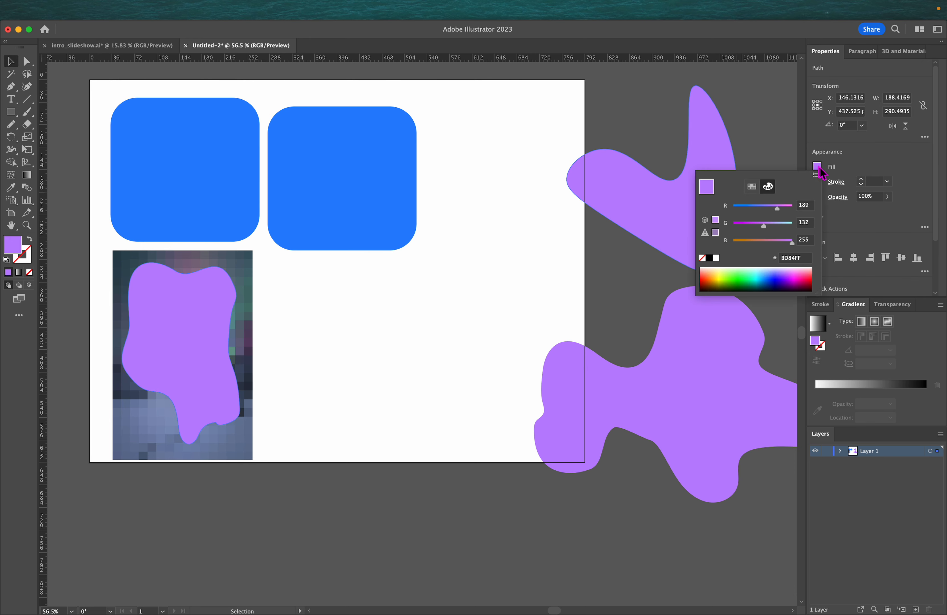
left_click(894, 233)
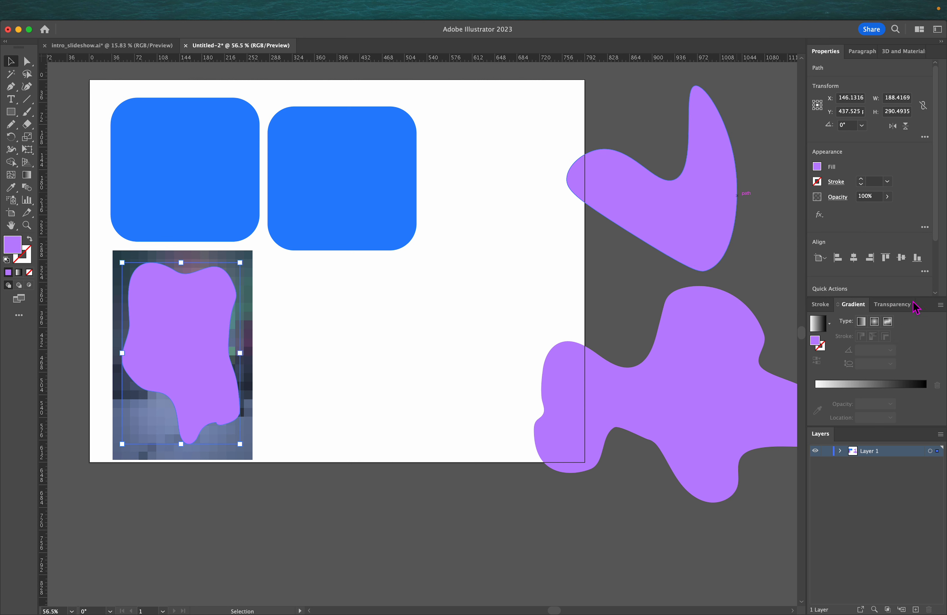
Lower the opacity of the purple shape over the aurora image to 51% and nudge its position slightly.
left_click(892, 304)
left_click(923, 321)
left_click_drag(924, 333, 908, 341)
mouse_move(211, 366)
left_mouse_down()
mouse_move(374, 365)
mouse_move(294, 349)
mouse_move(208, 353)
left_mouse_up()
left_click(281, 351)
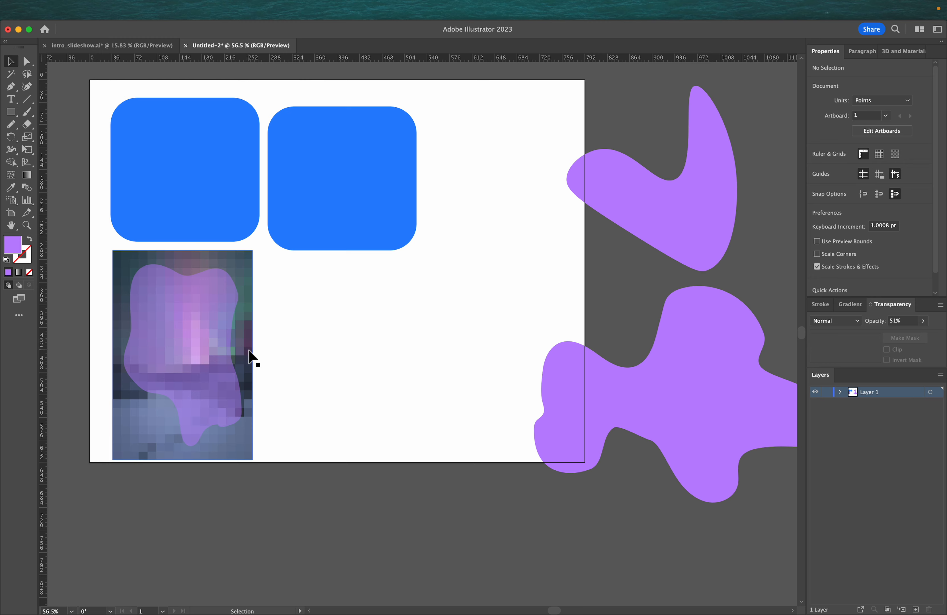
Stretch and reposition the translucent purple shape to about 212 × 327 pt so it nearly fills the aurora image.
mouse_move(167, 352)
left_mouse_down()
mouse_move(290, 342)
mouse_move(186, 353)
mouse_move(166, 351)
mouse_move(163, 338)
left_mouse_up()
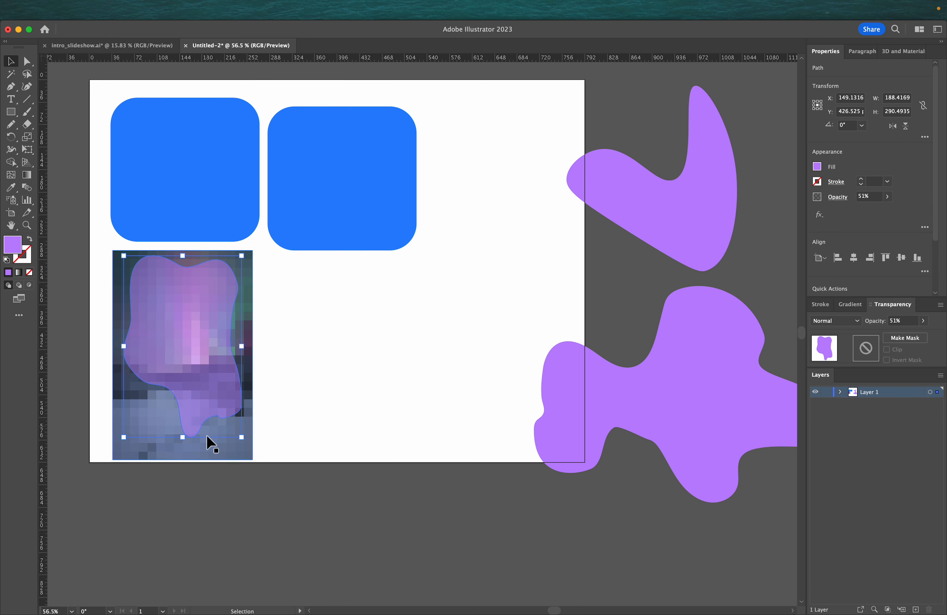
left_click_drag(184, 437, 184, 460)
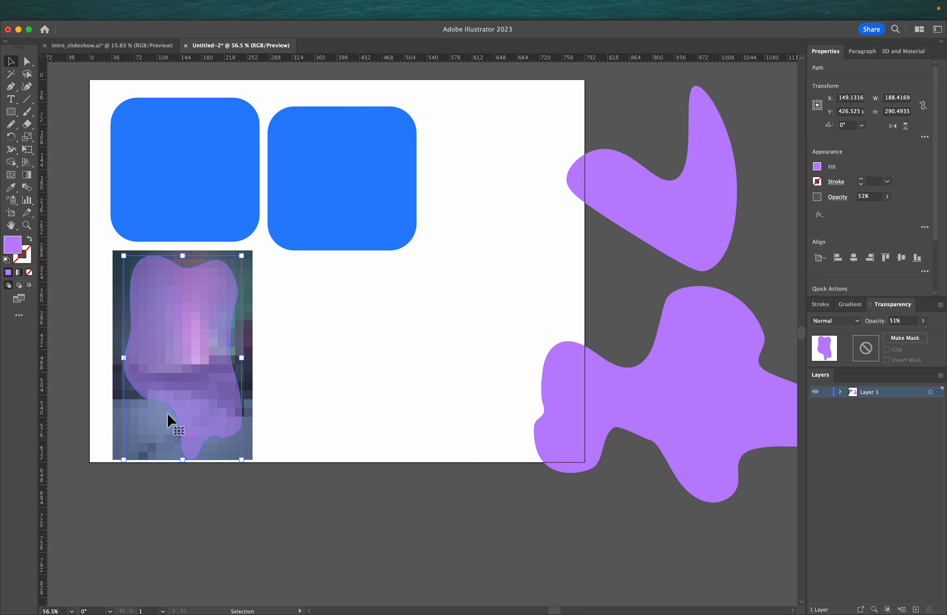
left_click_drag(127, 364, 116, 361)
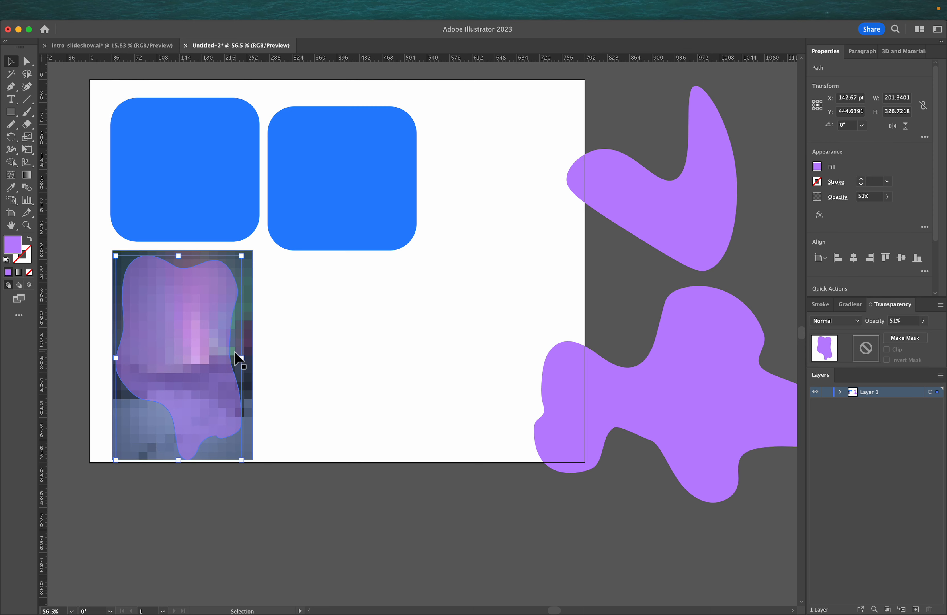
left_click_drag(241, 359, 249, 363)
left_click(317, 351)
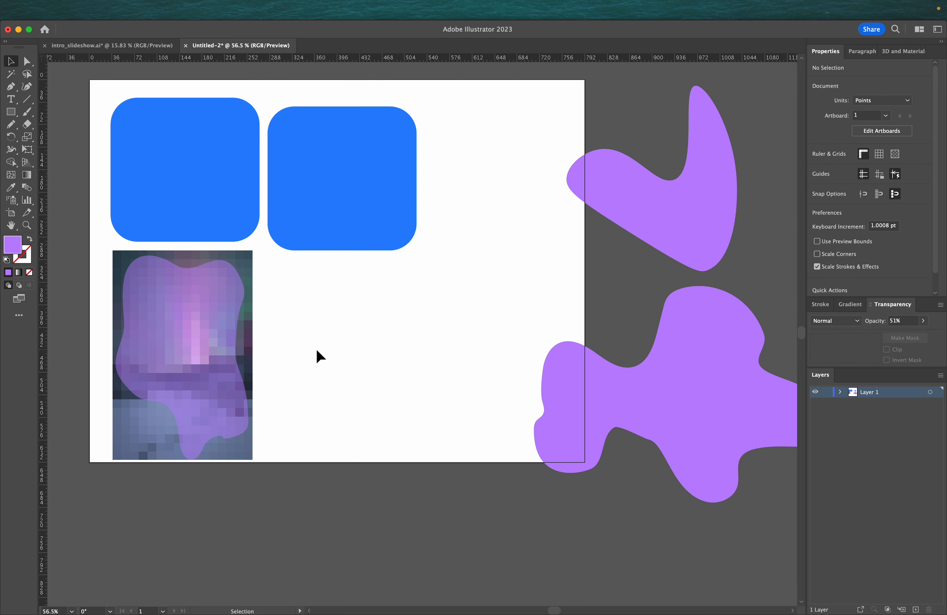
left_click(189, 316)
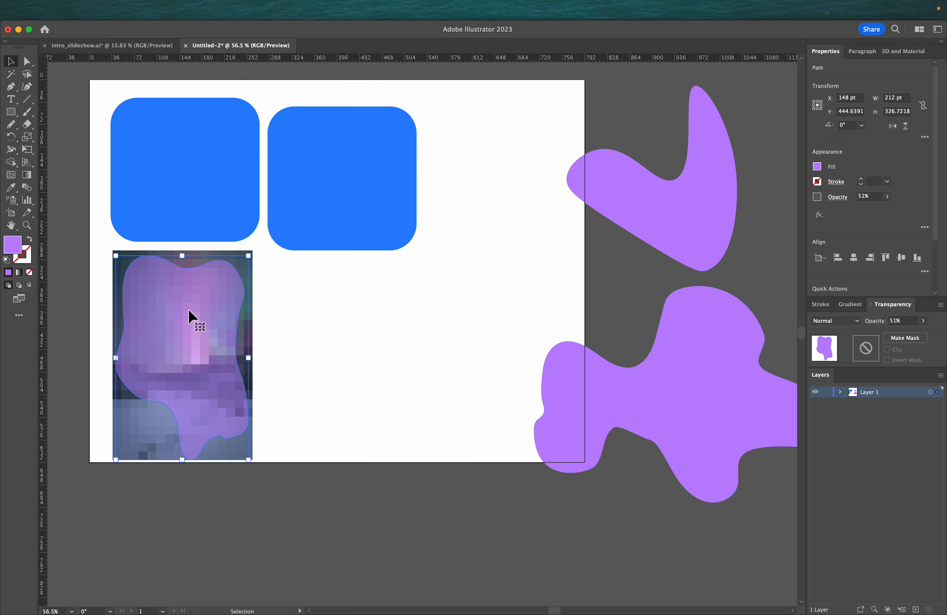
left_click(340, 359)
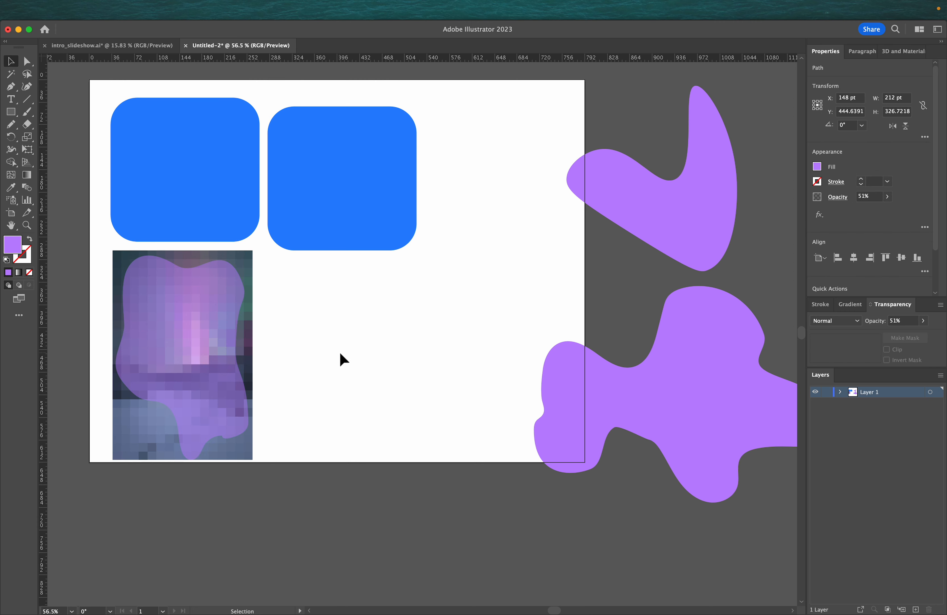
Make a clipping mask from the purple shape and the aurora image beneath it.
left_click_drag(328, 394, 146, 327)
left_click(289, 364)
left_click_drag(330, 408, 164, 351)
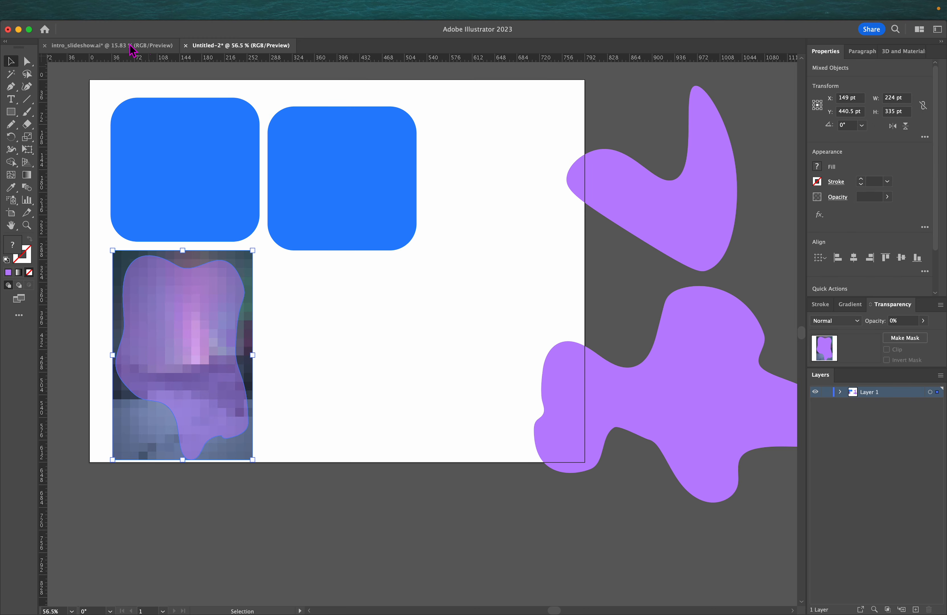
left_click(128, 12)
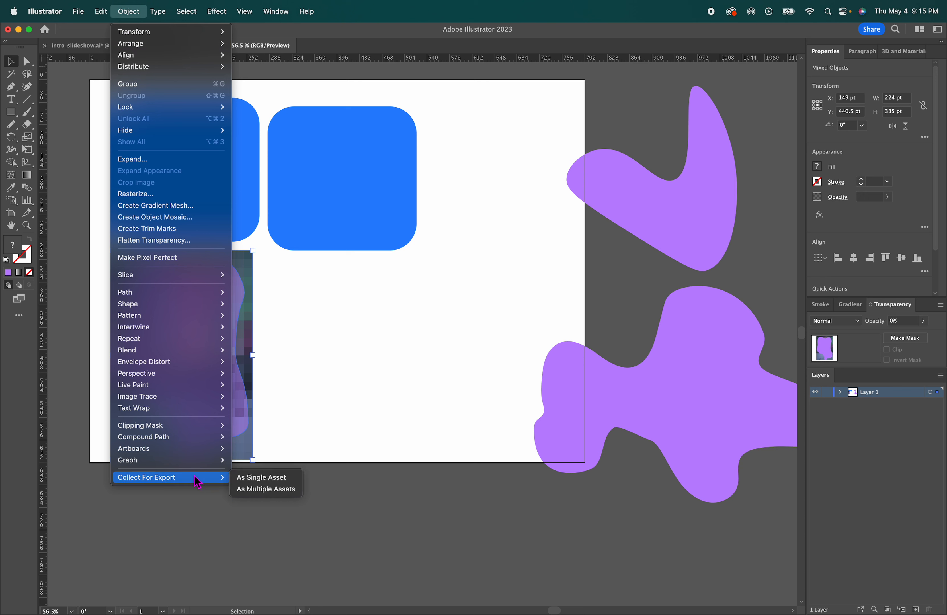
mouse_move(157, 428)
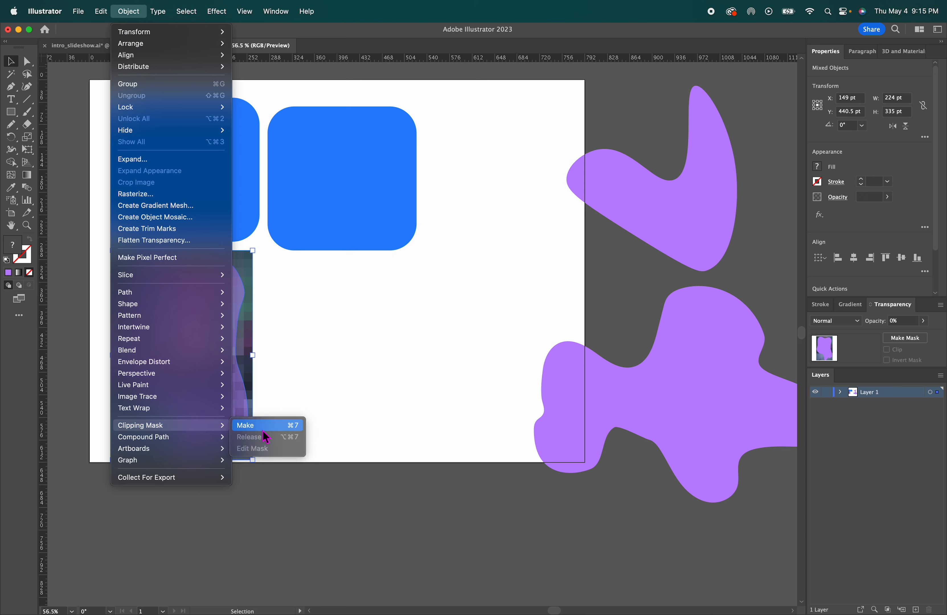
left_click(263, 426)
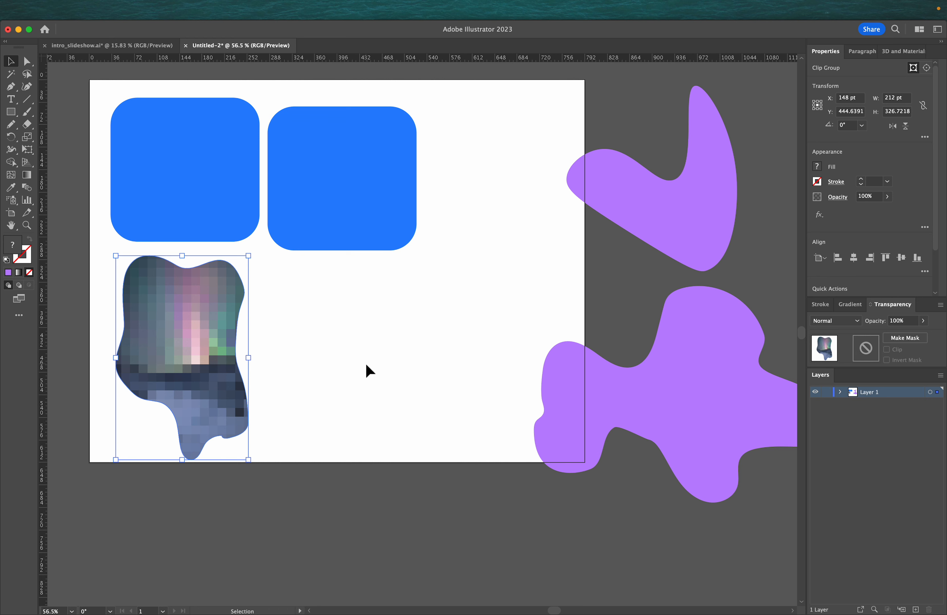
Move the clipped aurora image to about X 131 pt, Y 436.6 pt, below the first blue square.
left_click(349, 379)
left_click_drag(194, 356, 190, 351)
left_click(321, 370)
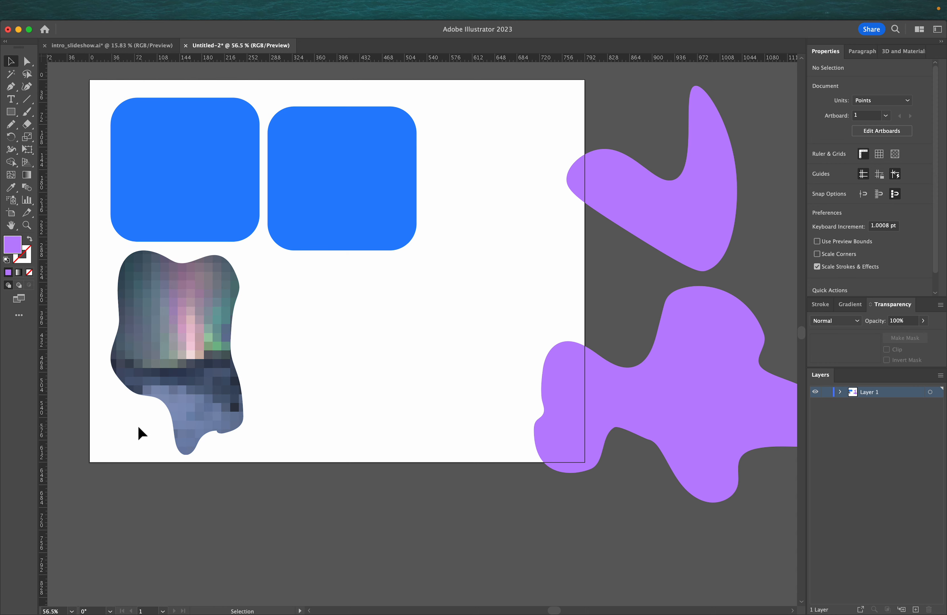
left_click_drag(209, 386, 205, 386)
left_click(333, 361)
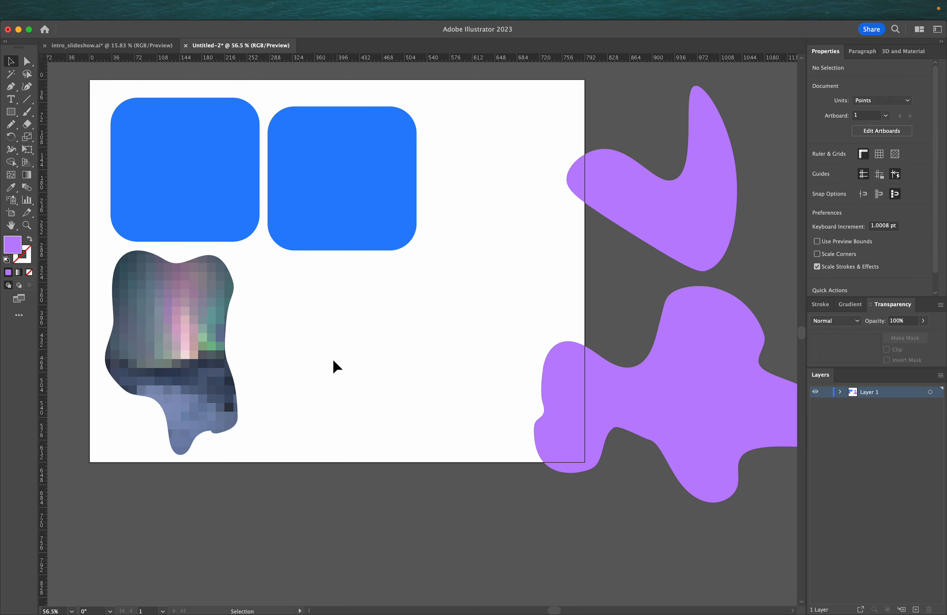
Move the boomerang shape and the large purple blob completely off the artboard's right edge.
left_click_drag(617, 208, 661, 206)
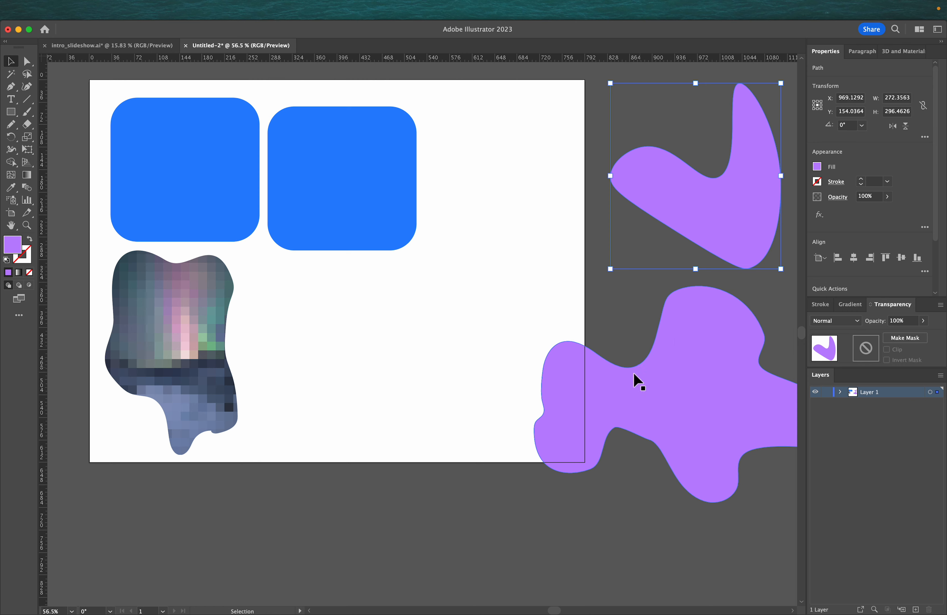
left_click_drag(638, 382, 661, 391)
left_click(463, 305)
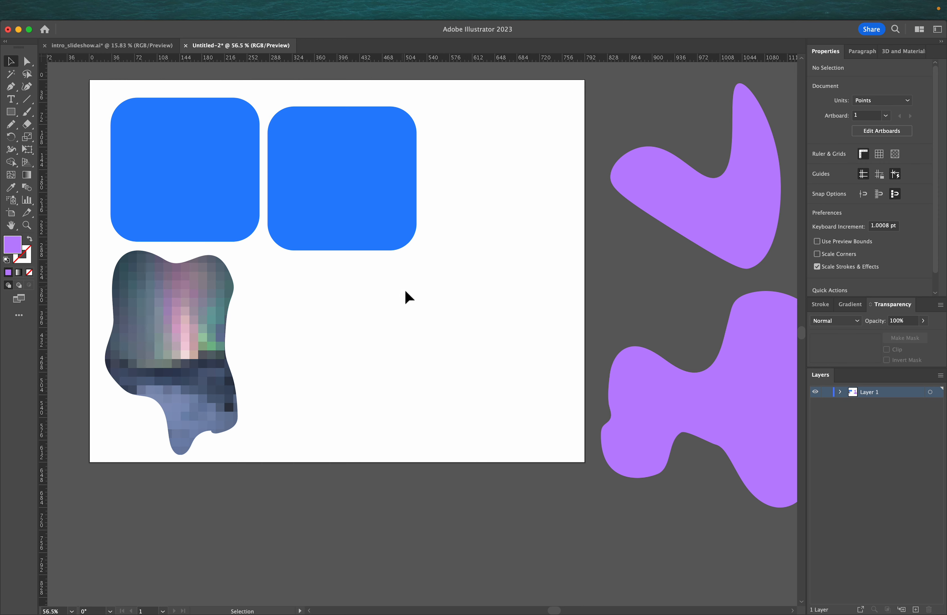
Release the aurora image's clipping mask and place a copy of the image in the artboard's upper right at X 656 pt, Y 192.5 pt.
left_click(194, 349)
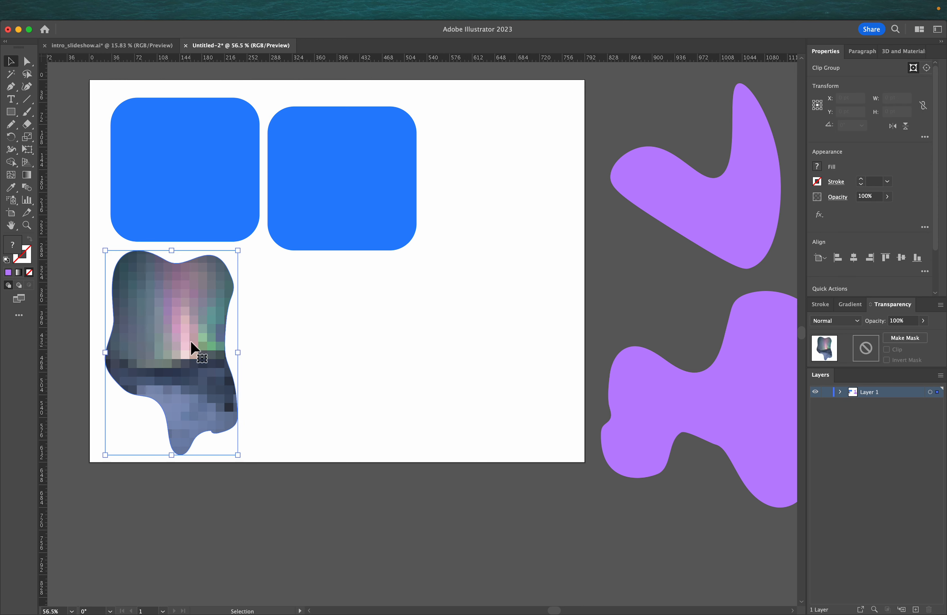
right_click(178, 312)
mouse_move(257, 498)
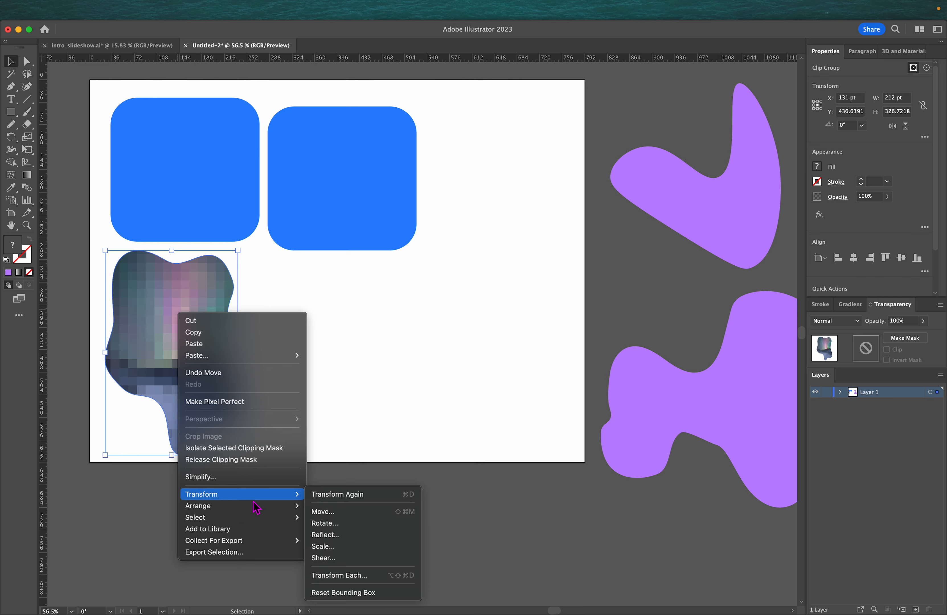
left_click(232, 459)
left_click(312, 370)
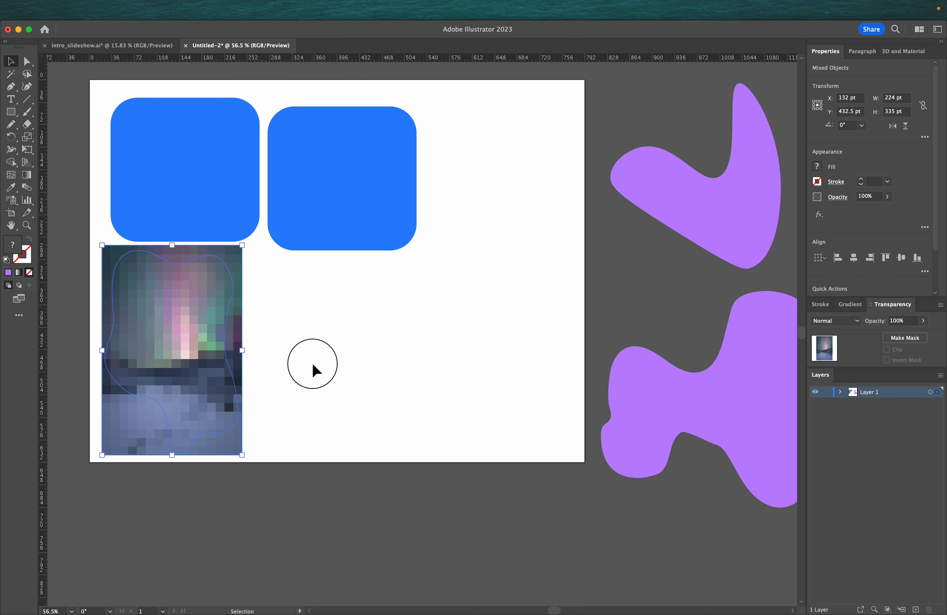
left_click_drag(191, 368, 520, 218)
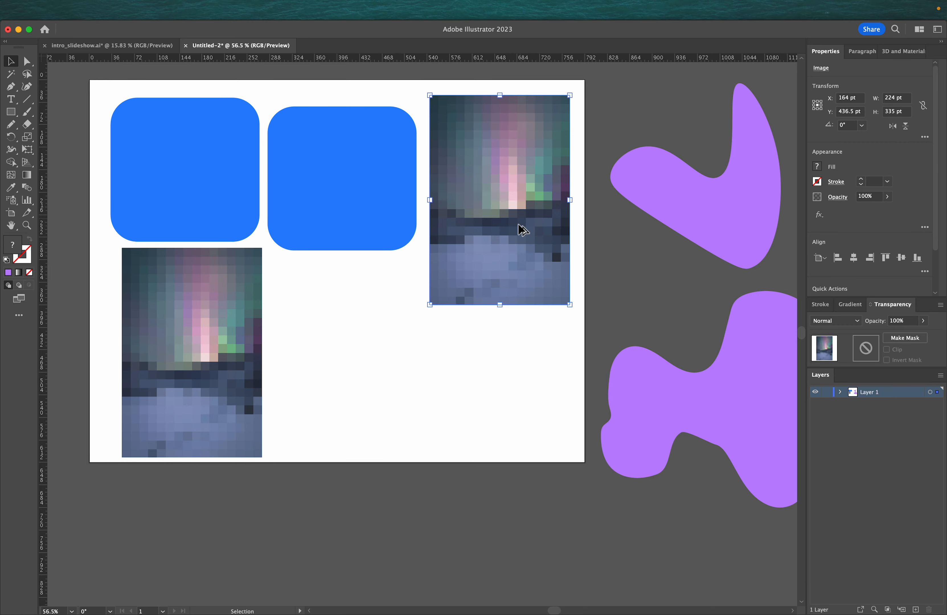
left_click(351, 311)
Fill the released freeform path with purple BD84FF and place it over the lower aurora image.
left_click_drag(229, 324, 212, 322)
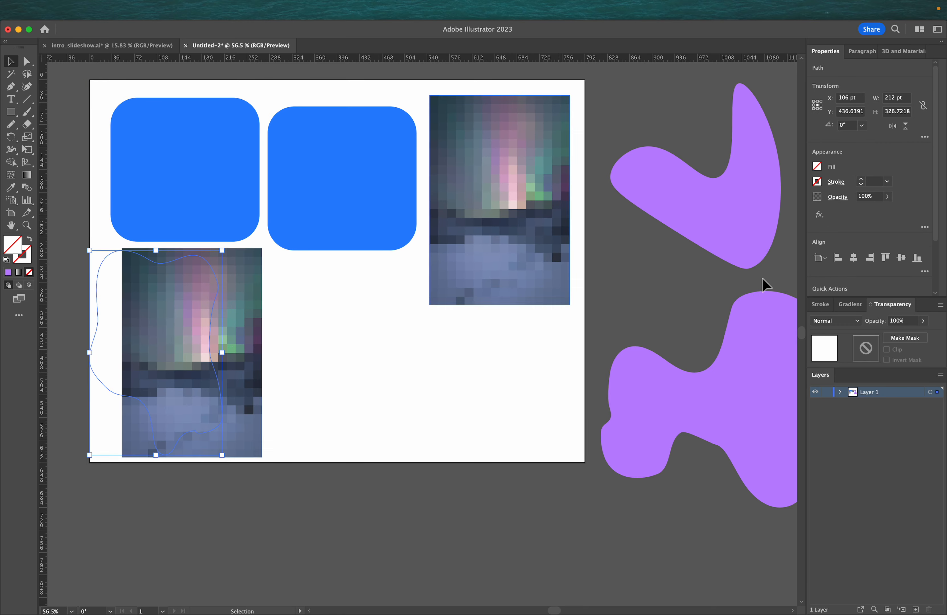
left_click(816, 166)
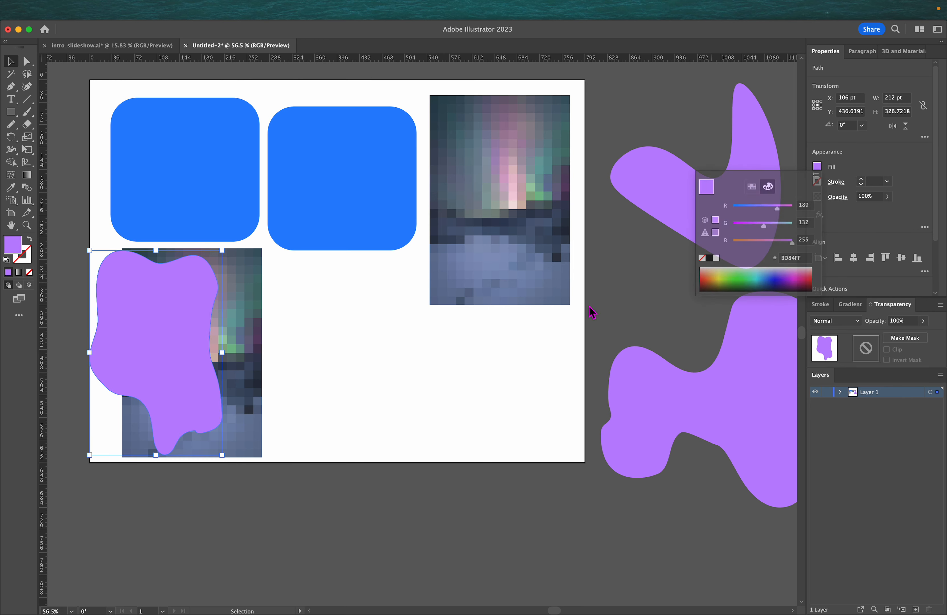
left_click_drag(175, 332, 204, 331)
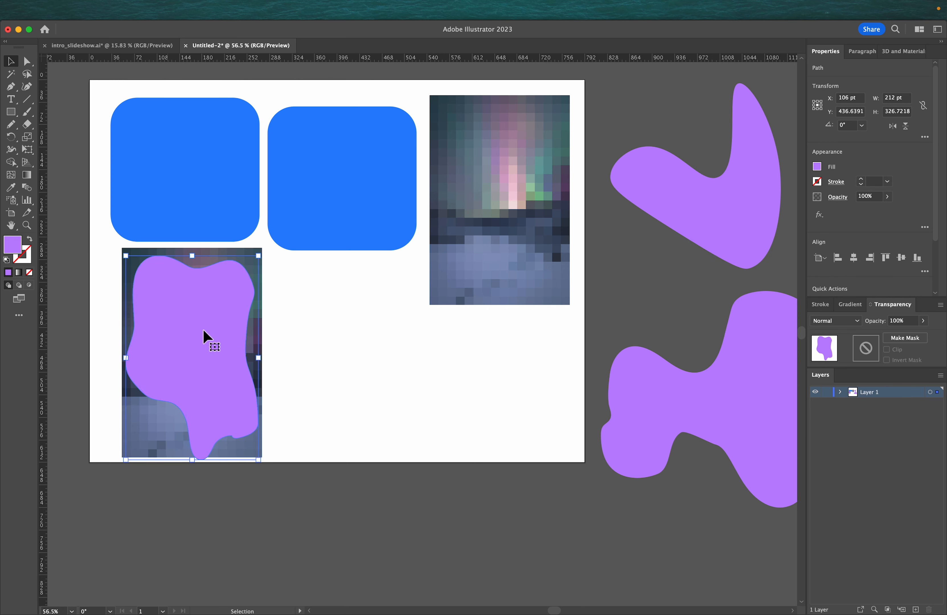
Clip the lower aurora image to the purple freeform shape again and deselect everything.
left_click_drag(300, 326, 183, 327)
key("super+7")
key("shift+super+a")
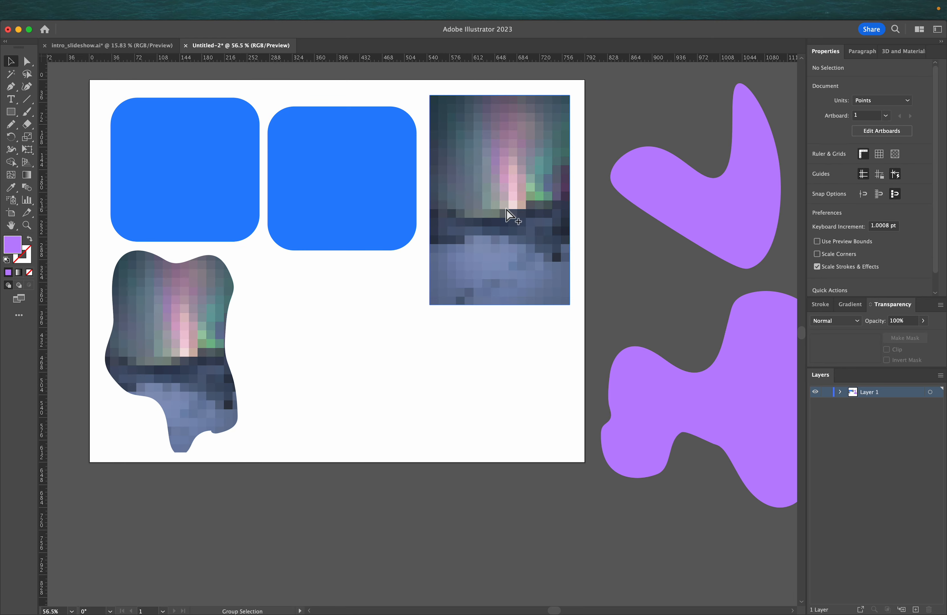
Duplicate the upper-right aurora image onto the purple shapes beside the artboard.
left_click_drag(511, 215, 697, 350)
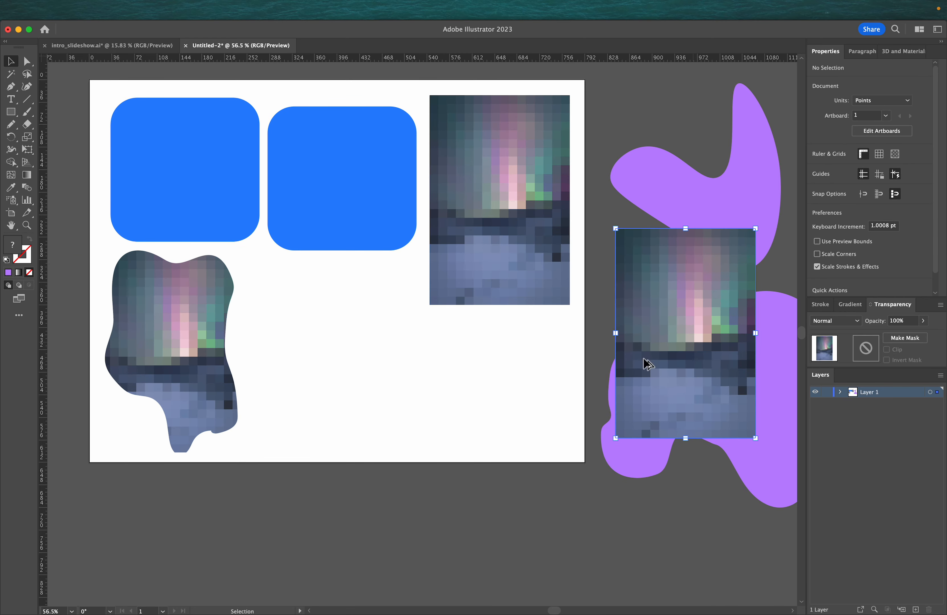
key("shift+super+a")
Send the upper-right aurora image on the artboard to the back and move it to X 670 pt, Y 263.5 pt.
left_click(524, 223)
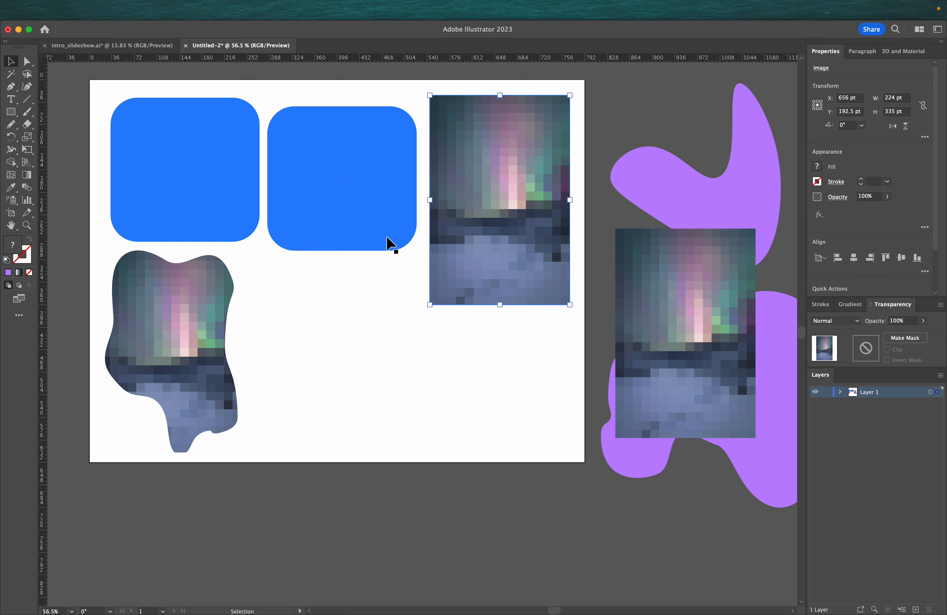
right_click(478, 200)
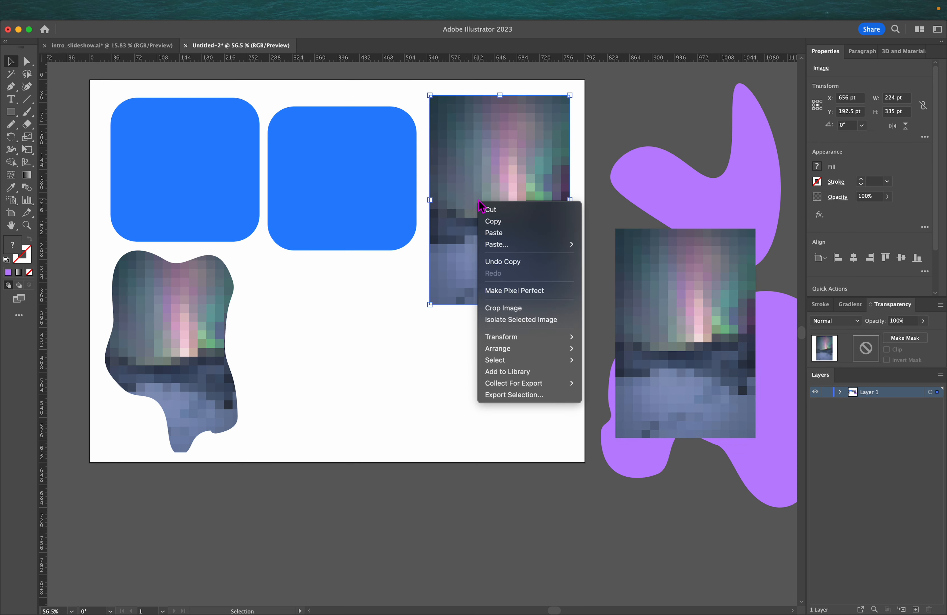
mouse_move(537, 358)
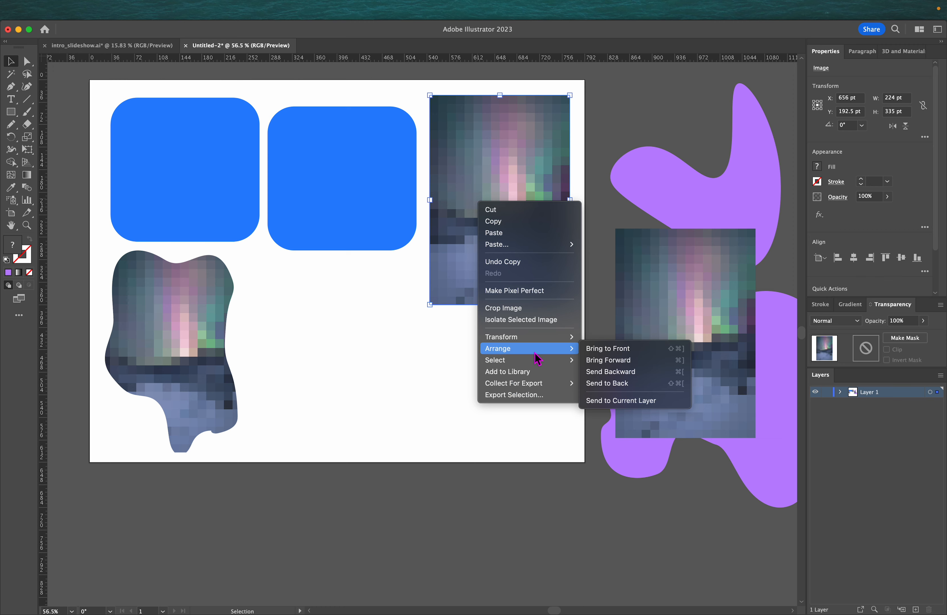
left_click(615, 386)
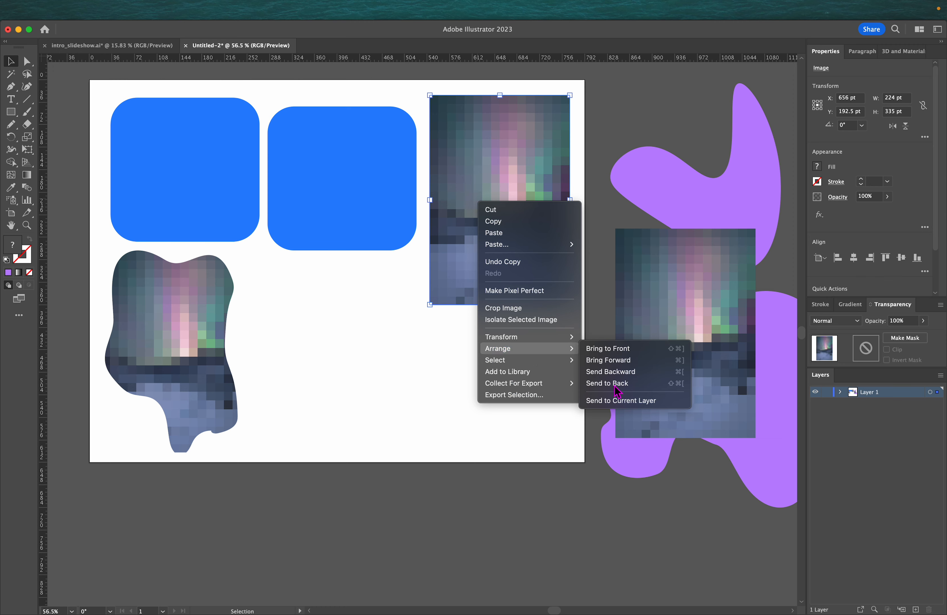
left_click_drag(484, 239, 493, 284)
Place the second blue square over the aurora image at about 258 × 303 pt and remove its corner rounding.
left_click_drag(365, 229, 497, 340)
mouse_move(418, 247)
left_mouse_down()
mouse_move(429, 251)
mouse_move(405, 247)
left_mouse_up()
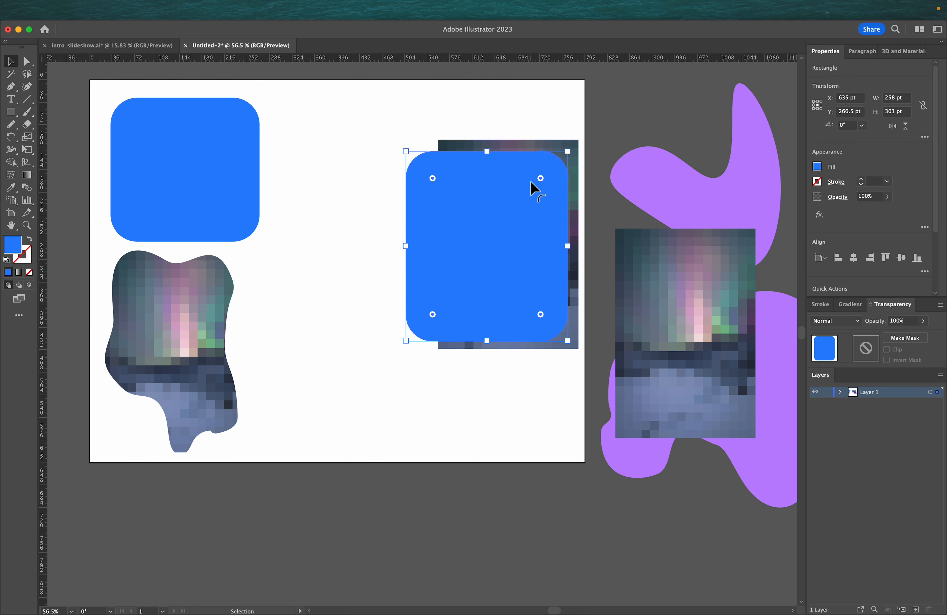
left_click_drag(531, 183, 557, 164)
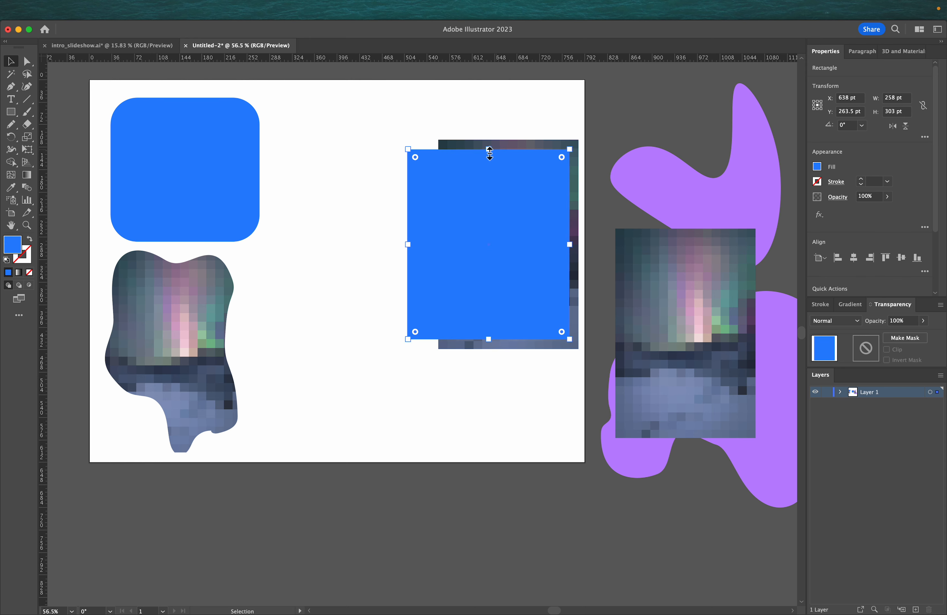
Resize the blue rectangle to 185 × 335 pt at X 650.5 pt, Y 263.5 pt, leaving a strip of the image's right side uncovered.
left_click_drag(490, 152, 489, 139)
left_click_drag(540, 247, 525, 246)
left_click_drag(397, 239, 445, 250)
mouse_move(501, 342)
left_mouse_down()
mouse_move(497, 355)
mouse_move(503, 347)
left_mouse_up()
left_click(553, 401)
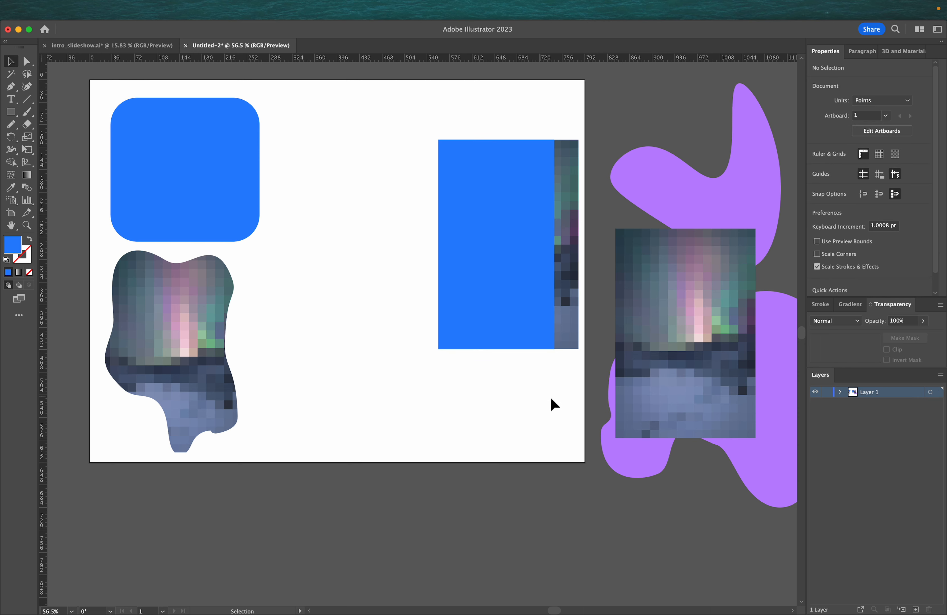
Try the Color Burn blending mode on the blue rectangle over the aurora image, and set it to Multiply.
left_click(521, 301)
left_click(563, 295, "shift")
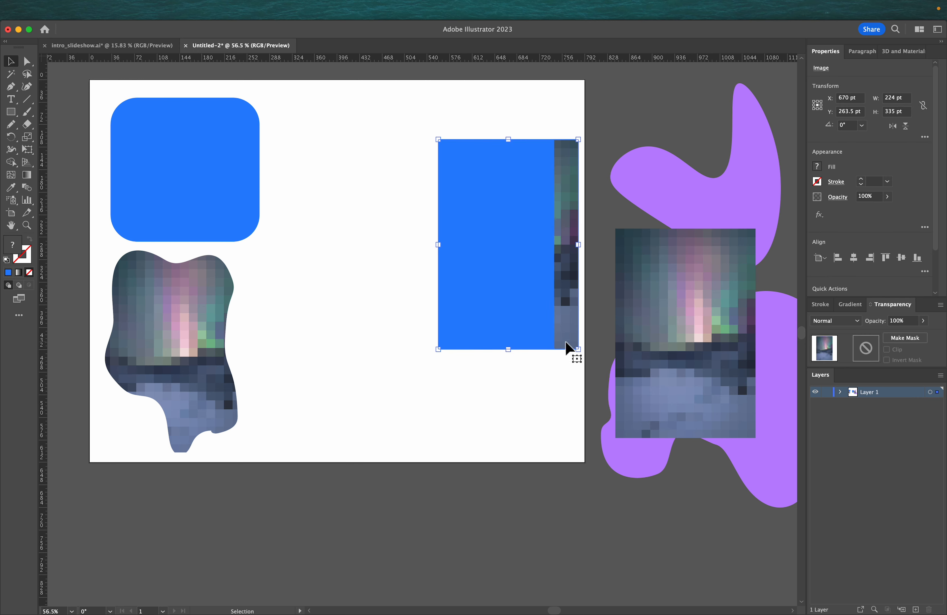
left_click(441, 413)
left_click(503, 308)
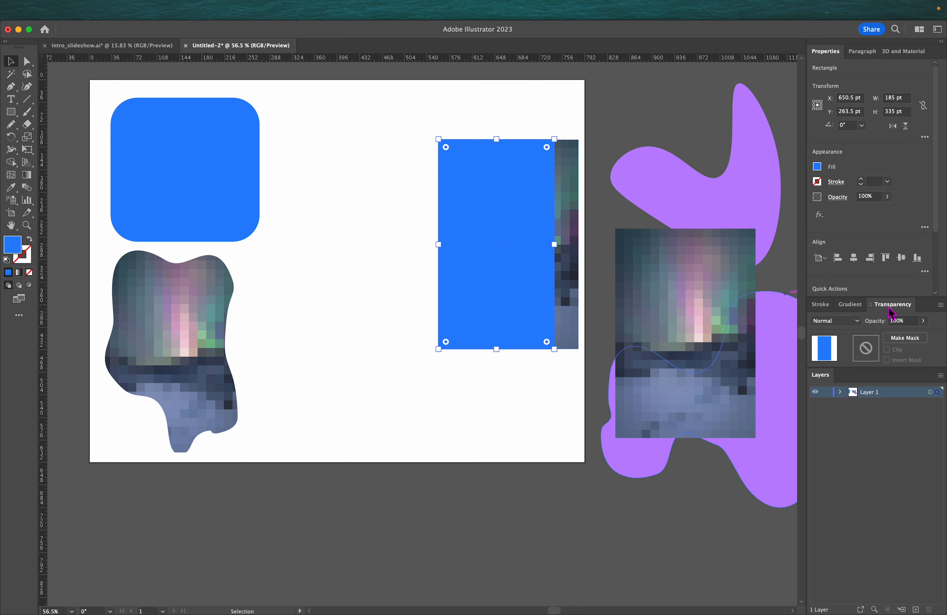
left_click(858, 322)
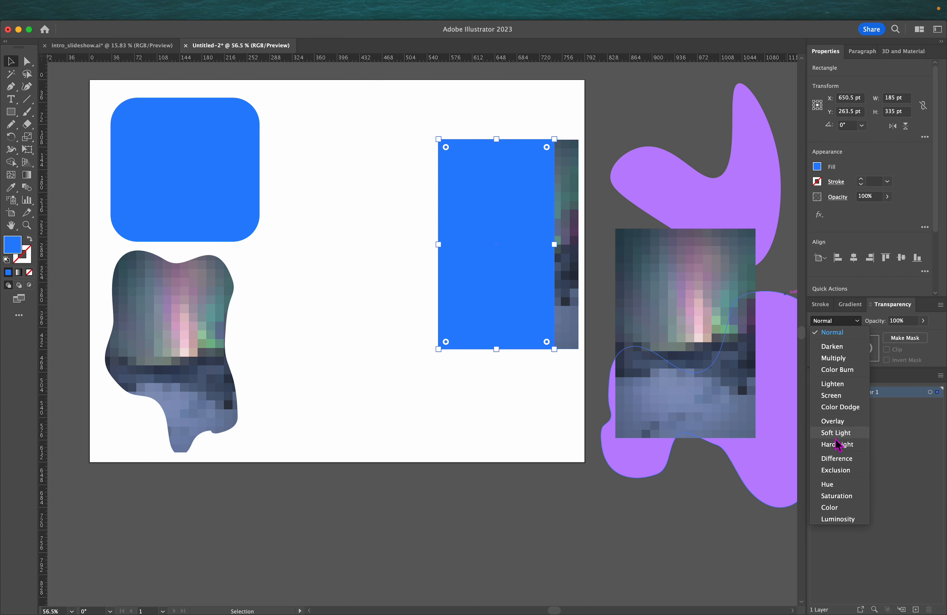
left_click(837, 370)
left_click(846, 321)
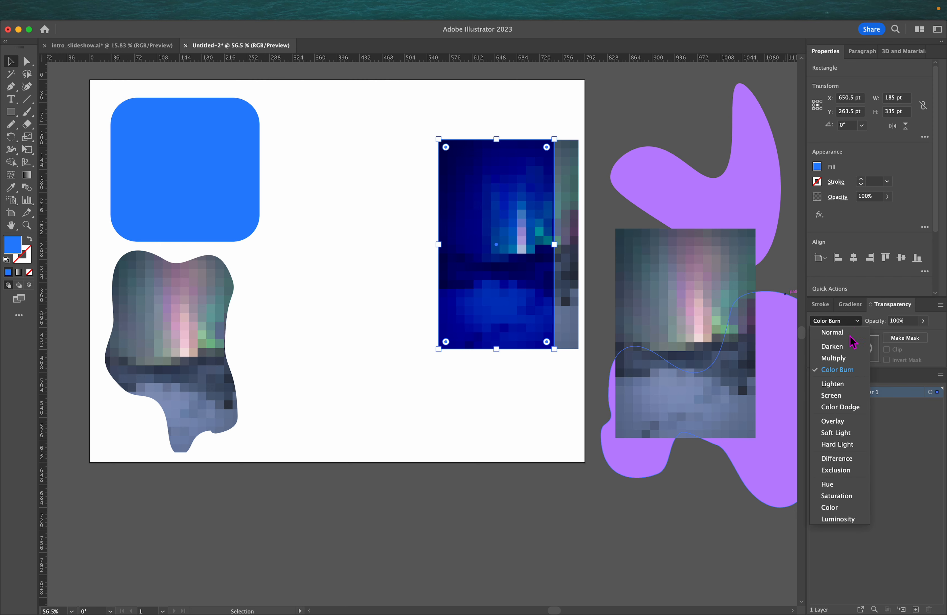
left_click(849, 359)
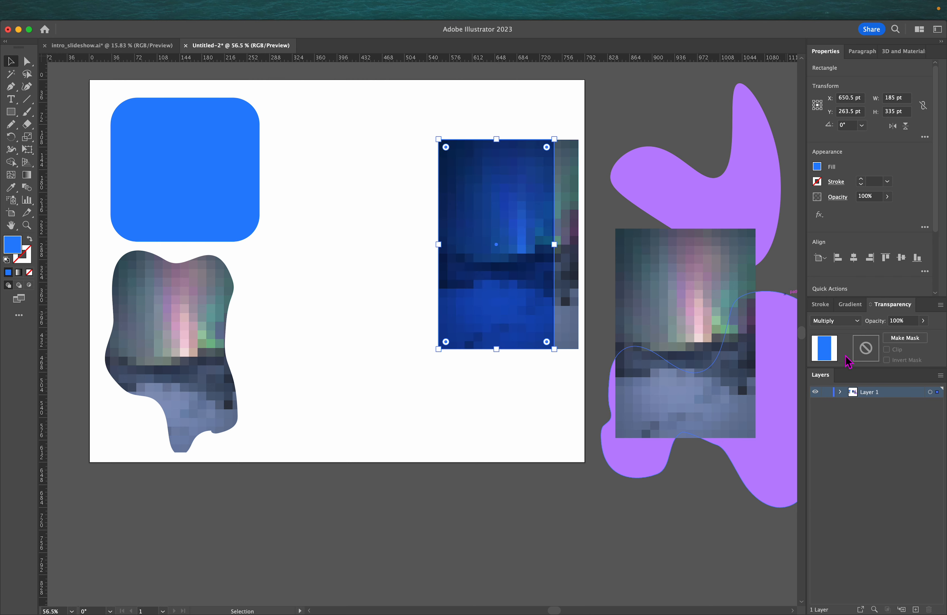
Try the Soft Light blending mode on the blue rectangle over the aurora image, and set it to Exclusion.
left_click(859, 326)
left_click(847, 435)
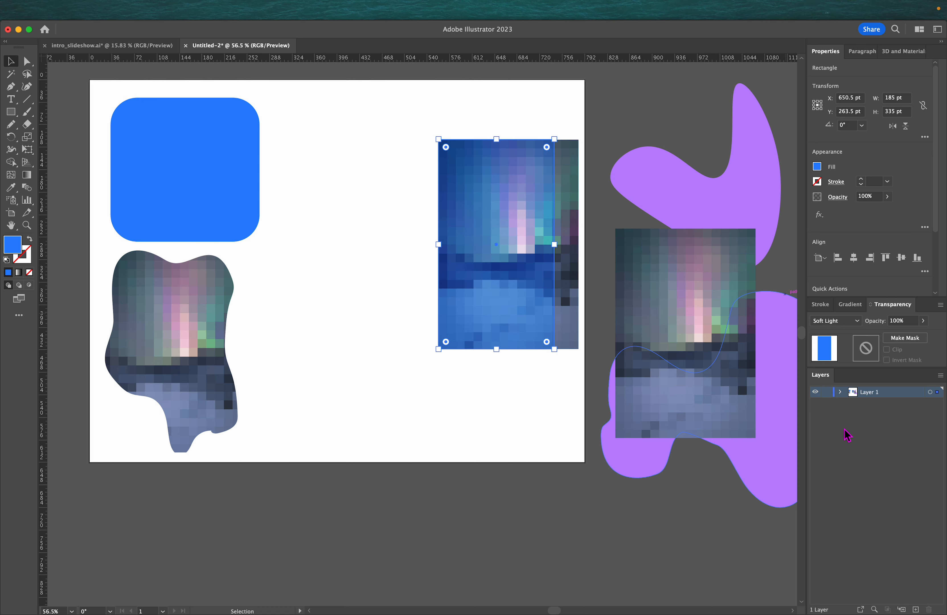
left_click(857, 323)
left_click(845, 471)
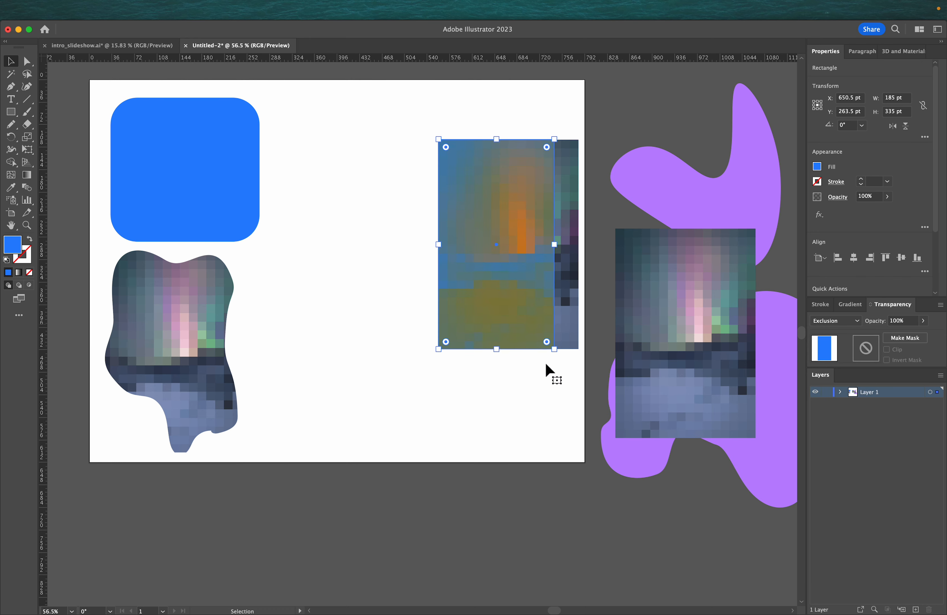
Narrow the blue rectangle from its right edge and place the second aurora image flush left of the first at X 446 pt, Y 263.5 pt.
left_click_drag(554, 244, 520, 248)
key("super+shift+a")
left_click_drag(660, 368, 382, 294)
Stretch the blue rectangle's left edge into the area of the left aurora image, making it 201 × 335 pt at X 583.5 pt.
left_click(450, 286)
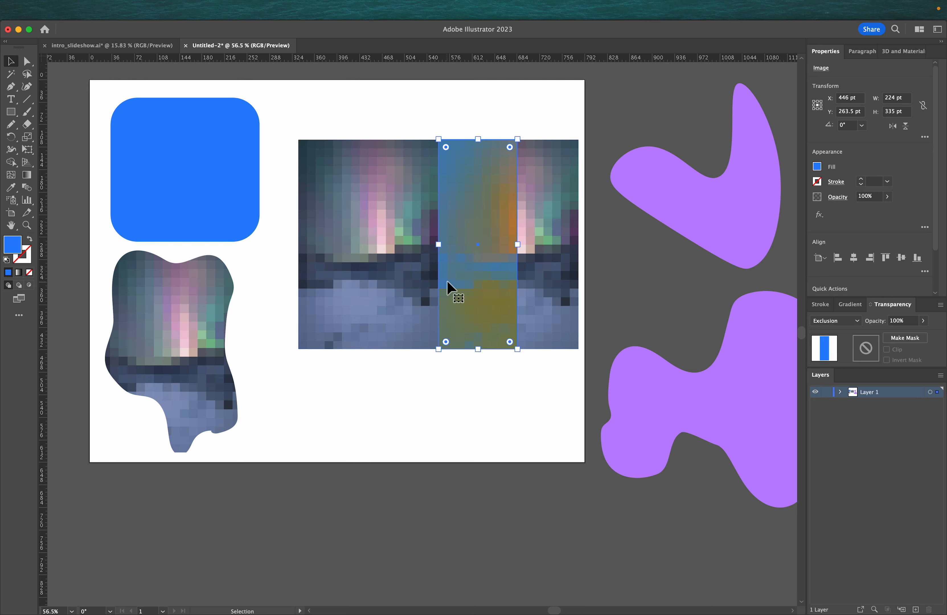
left_click_drag(440, 246, 392, 249)
left_click(412, 383)
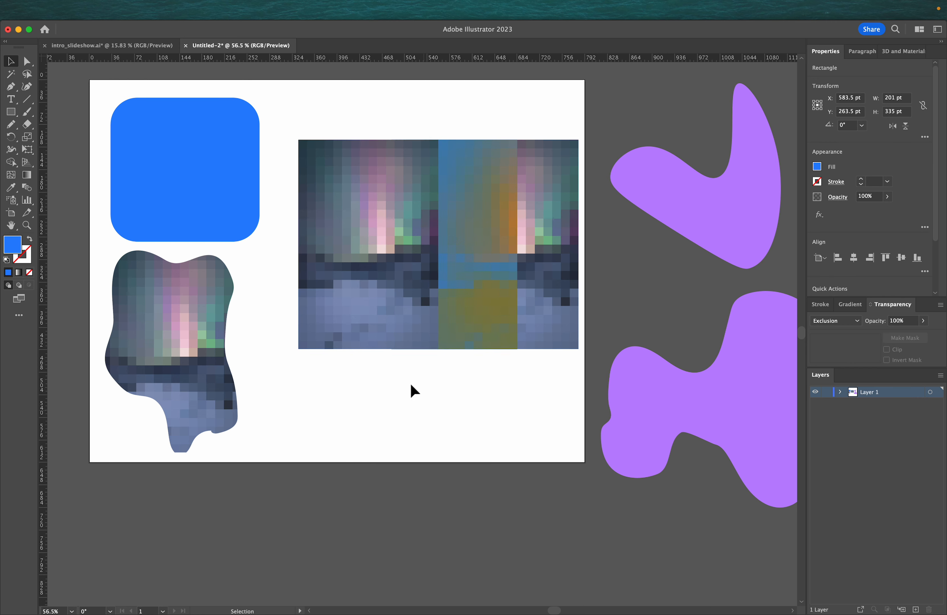
left_click(341, 254)
right_click(340, 254)
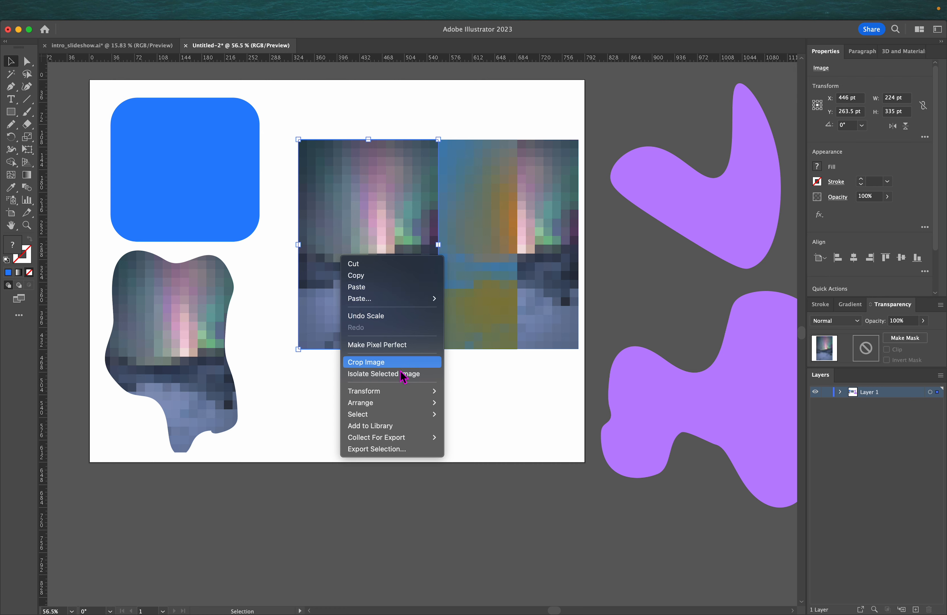
left_click(498, 410)
left_click(468, 255)
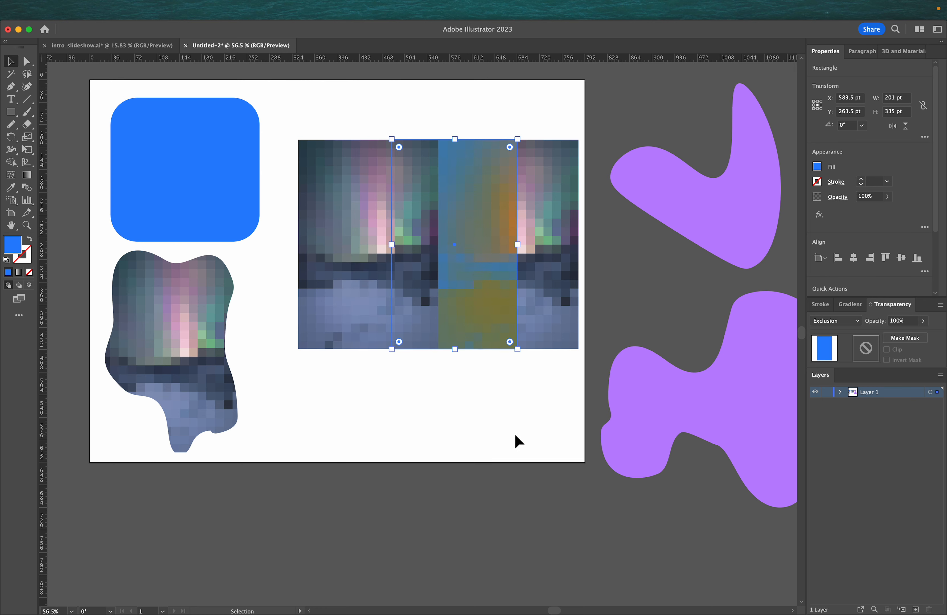
left_click(517, 441)
left_click(484, 257)
Send the left aurora image to the back so that the blue rectangle lies above it.
left_click(344, 265)
right_click(347, 264)
mouse_move(401, 426)
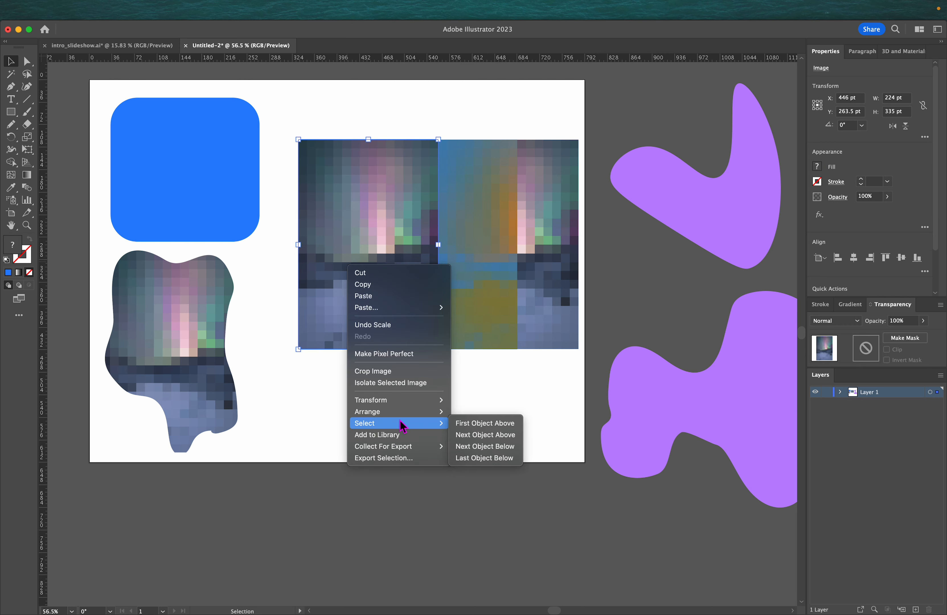
left_click(497, 447)
Extend the blue rectangle further left across the left aurora image to 253 × 335 pt at X 557.5 pt.
left_click(407, 256)
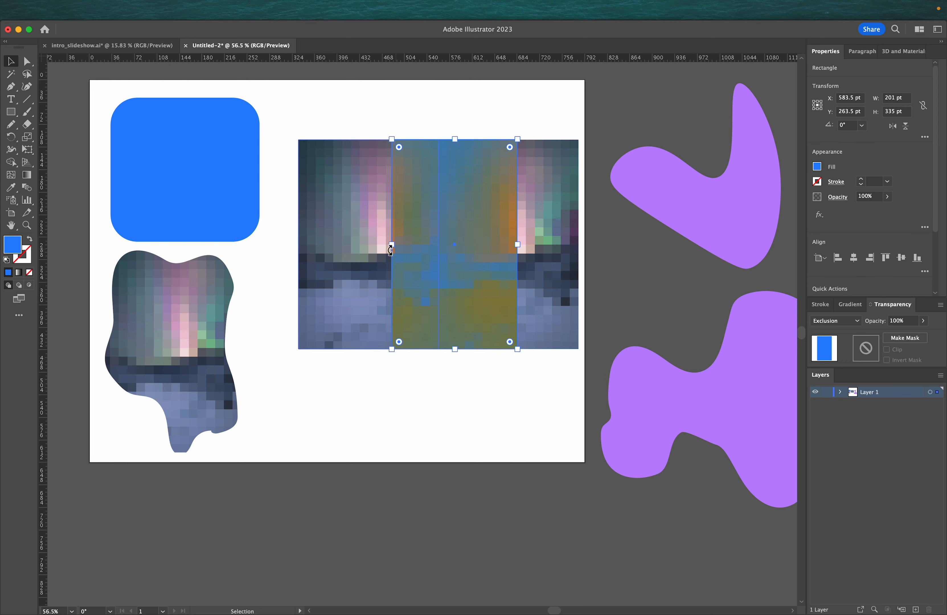
left_click_drag(391, 244, 359, 248)
left_click(466, 420)
left_click(459, 280)
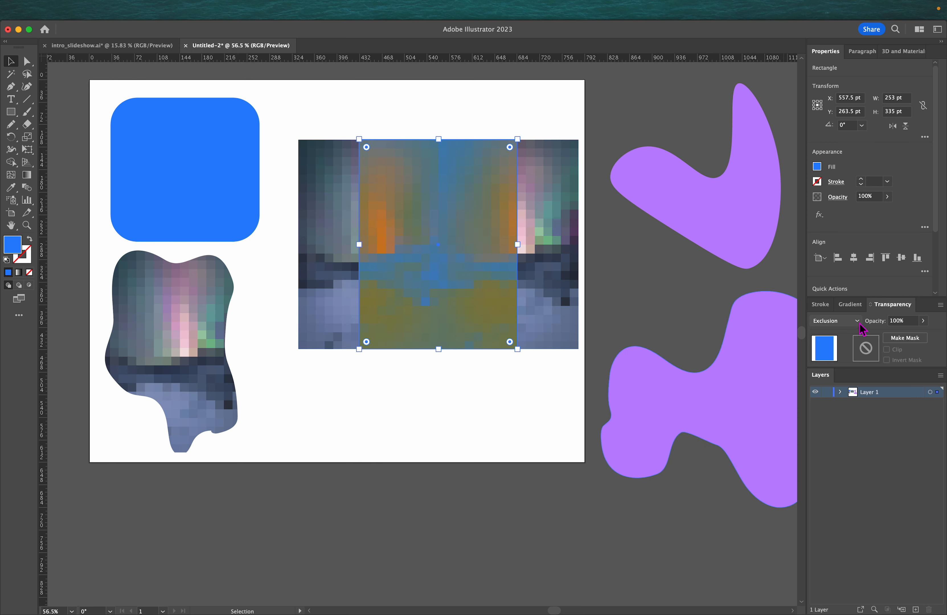
left_click(527, 402)
left_click(550, 305)
left_click(347, 300)
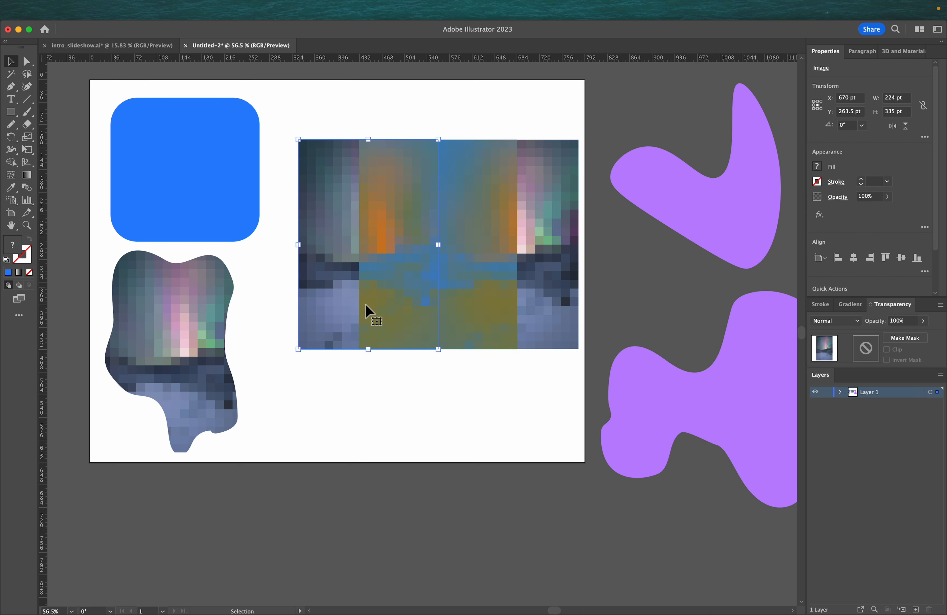
left_click(465, 388)
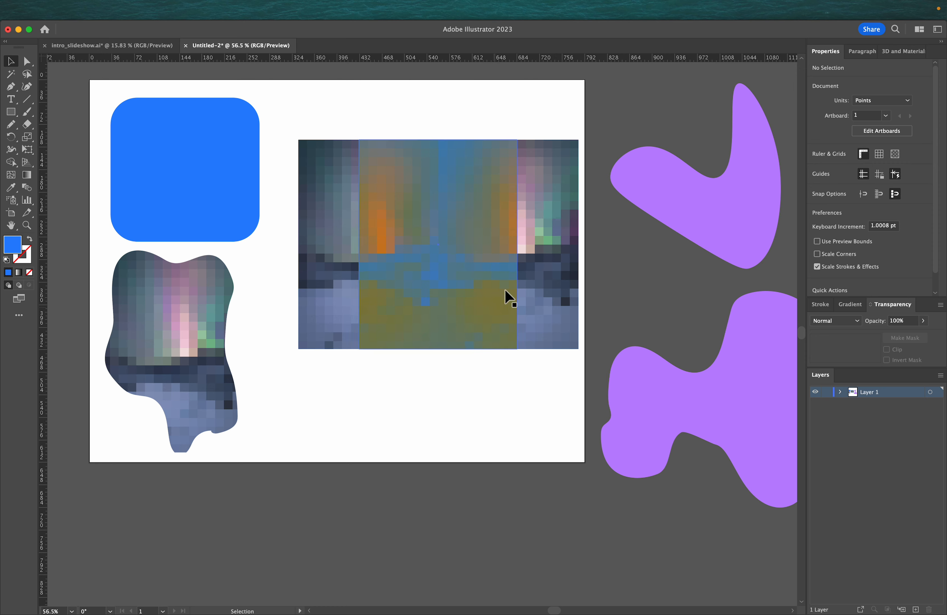
left_click_drag(541, 378, 419, 315)
left_click(470, 401)
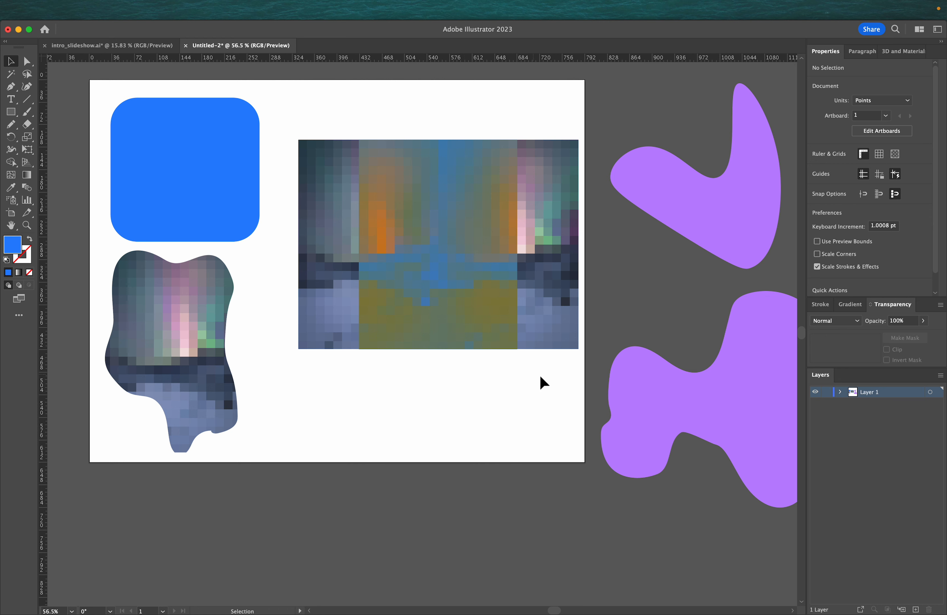
Scale both aurora images and the blue rectangle together to 208 pt high and place them near the artboard's top, beside the rounded square.
left_click_drag(520, 387, 382, 310)
left_click_drag(450, 309, 434, 282)
left_click_drag(435, 225, 410, 217)
left_click_drag(451, 170, 385, 169)
left_click(512, 188)
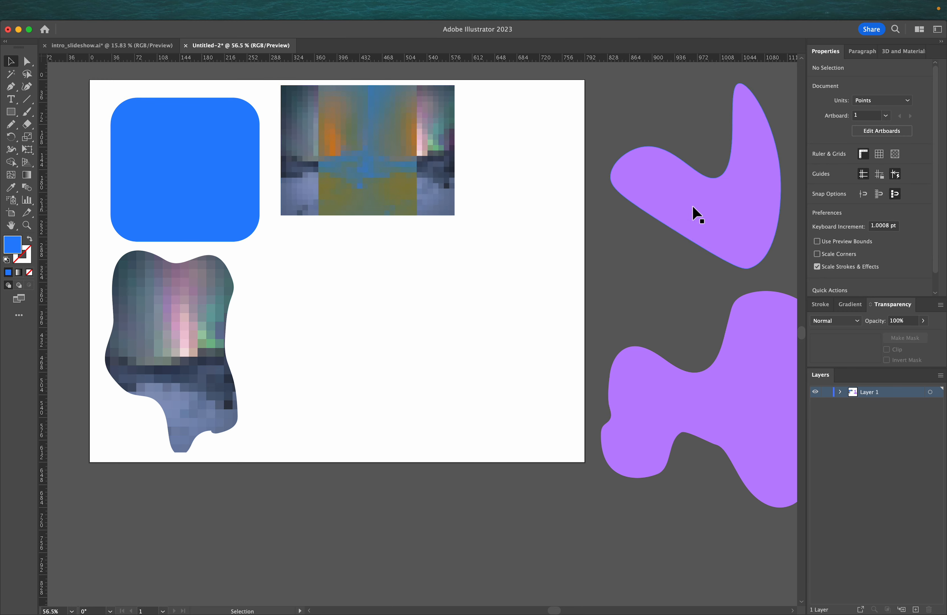
Move the two purple blobs from beside the artboard to below the aurora images so that they overlap each other.
left_click_drag(694, 213, 354, 336)
left_click_drag(693, 393, 529, 306)
left_click(519, 447)
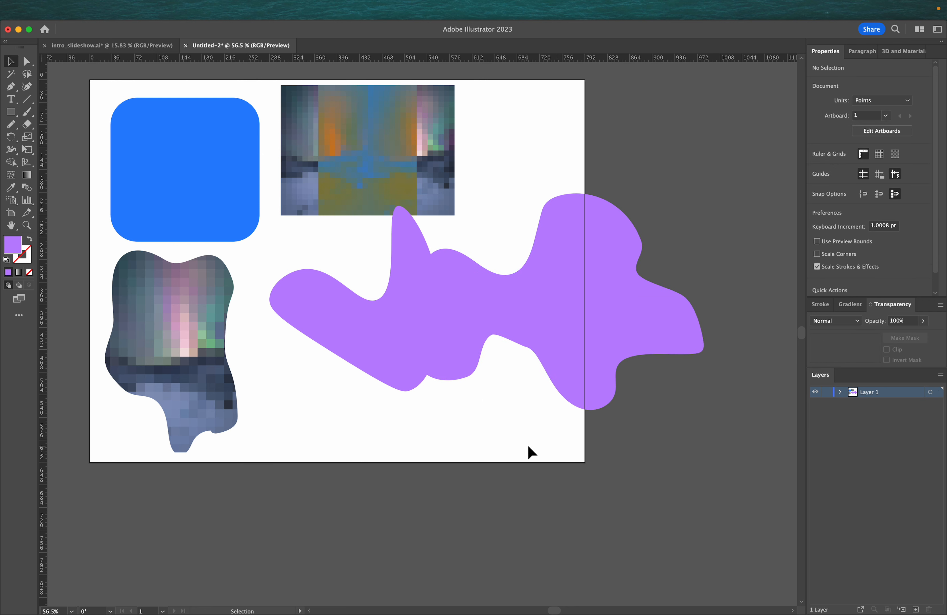
Merge the two overlapping purple blobs into a single shape with the Shape Builder tool.
left_click(11, 162)
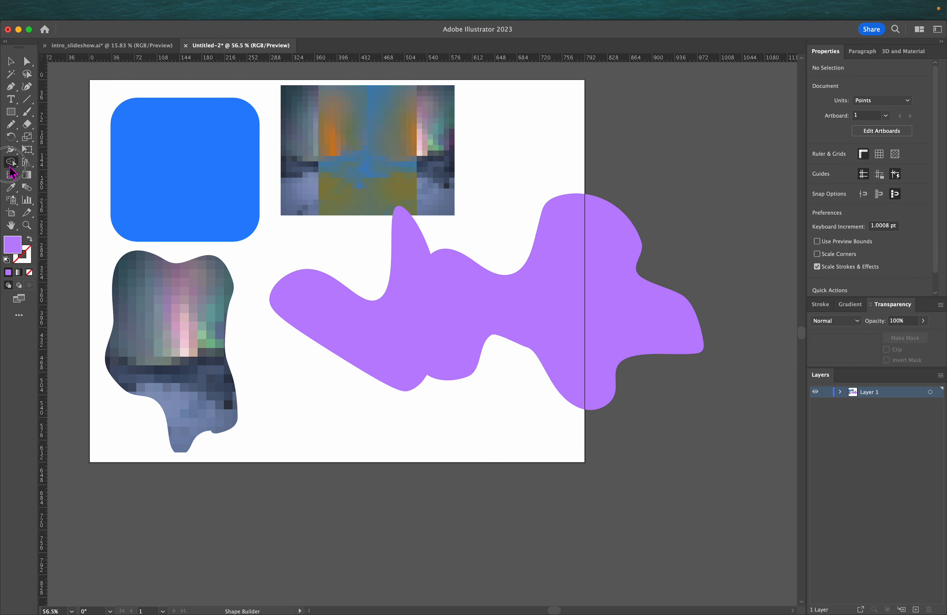
left_click_drag(13, 169, 71, 164)
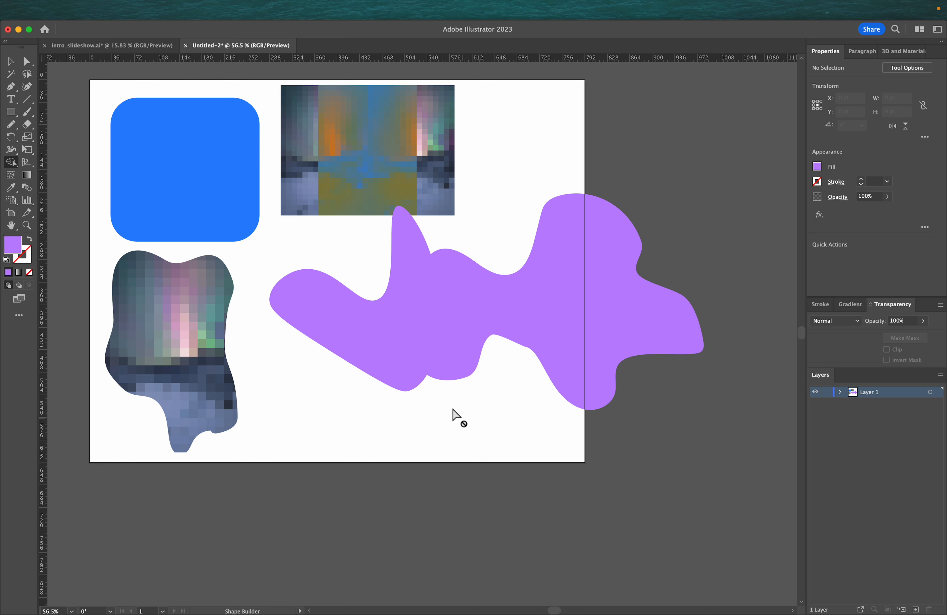
left_click(11, 61)
left_click_drag(510, 433, 393, 354)
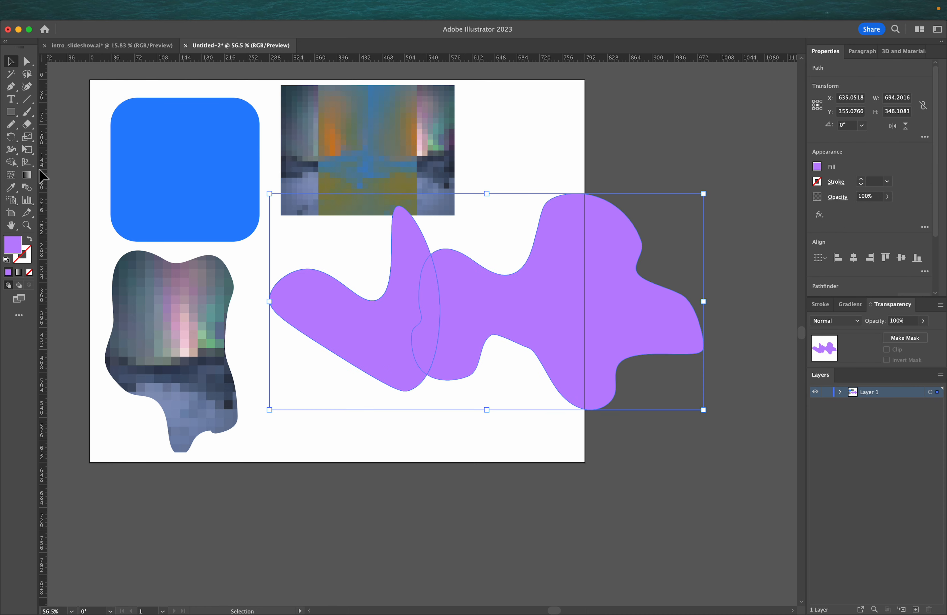
left_click(11, 162)
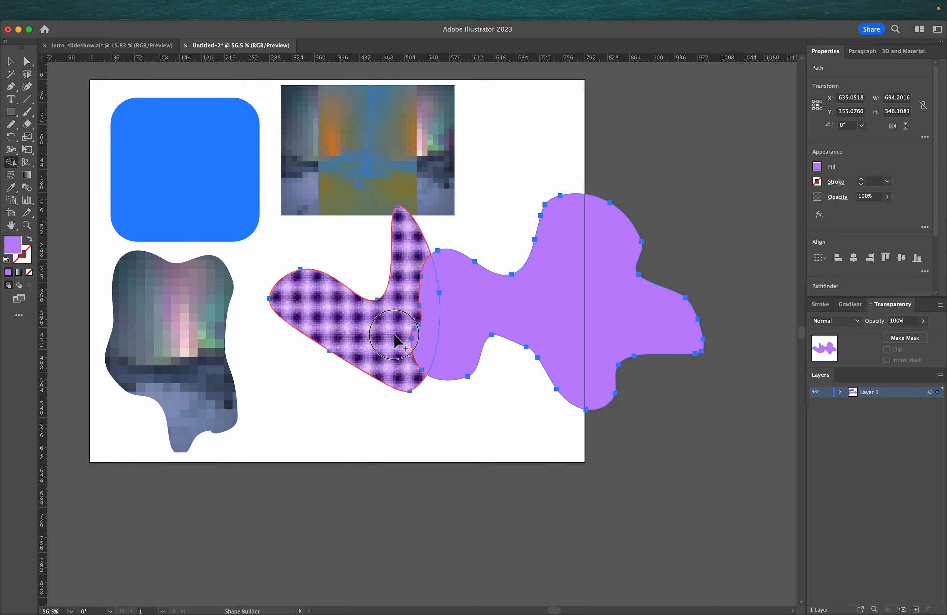
left_click_drag(395, 340, 489, 338)
left_click(18, 66)
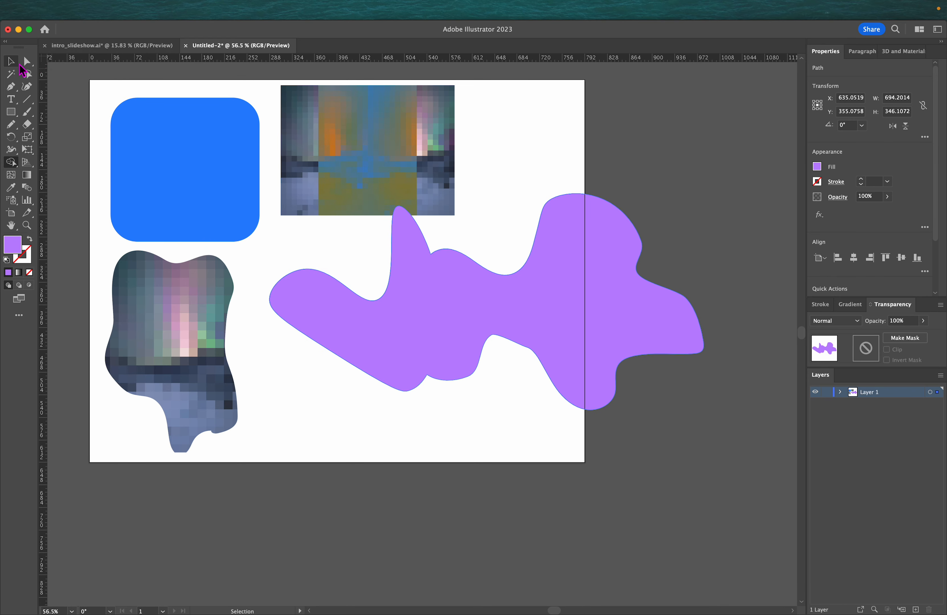
Scale the merged purple shape proportionally to about 447 × 223 pt and place it inside the artboard below the aurora images.
left_click(408, 262)
left_click_drag(500, 280, 511, 324)
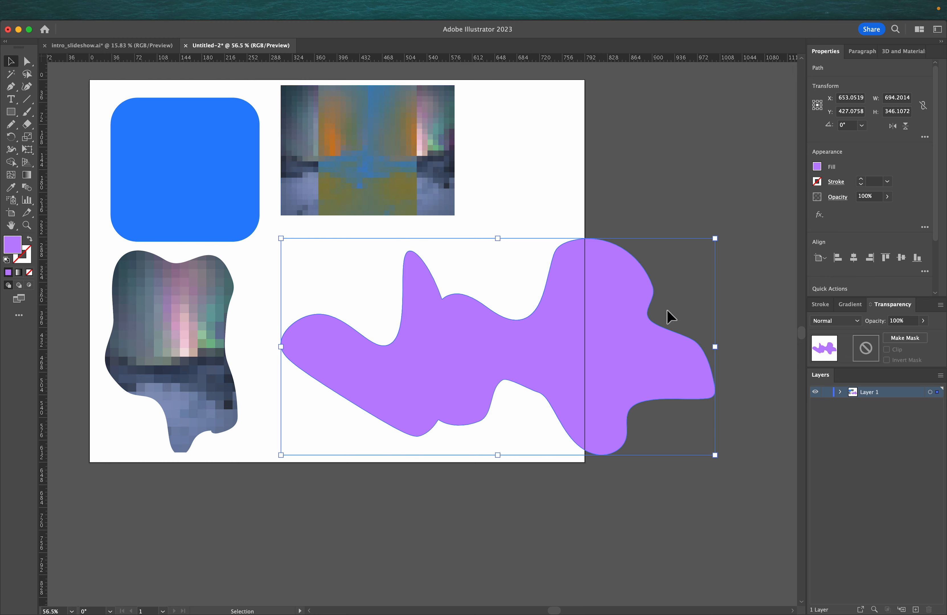
left_click_drag(716, 348, 560, 347)
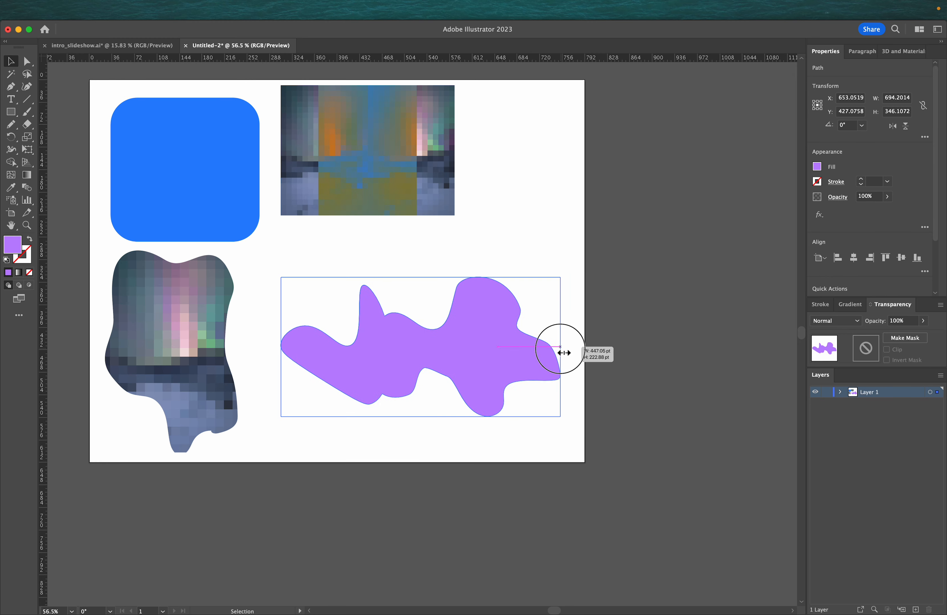
left_click(539, 244)
left_click_drag(469, 337, 453, 316)
left_click(507, 241)
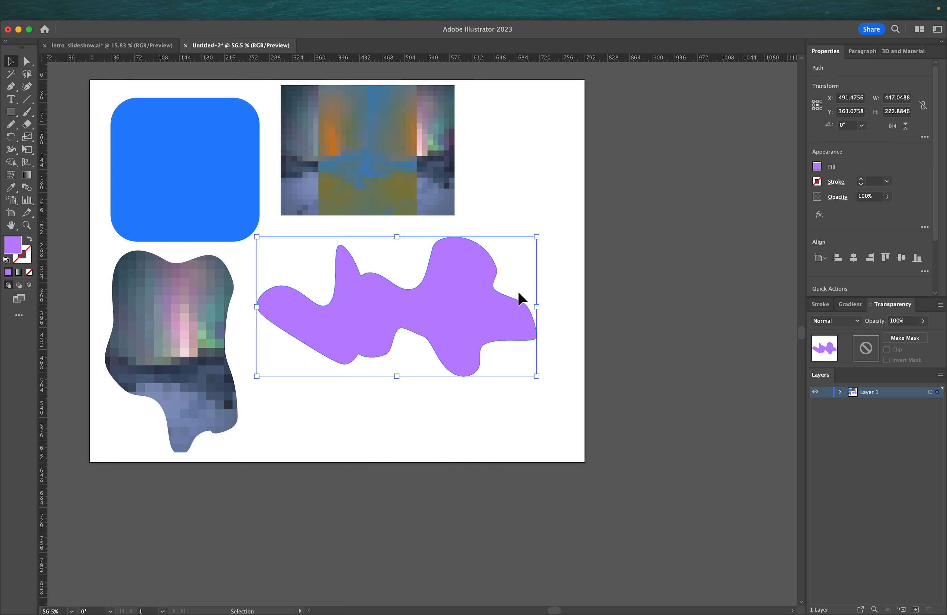
scroll(499, 291, "down", 1)
mouse_move(453, 290)
left_mouse_down()
mouse_move(474, 302)
mouse_move(468, 295)
left_mouse_up()
left_click(507, 189)
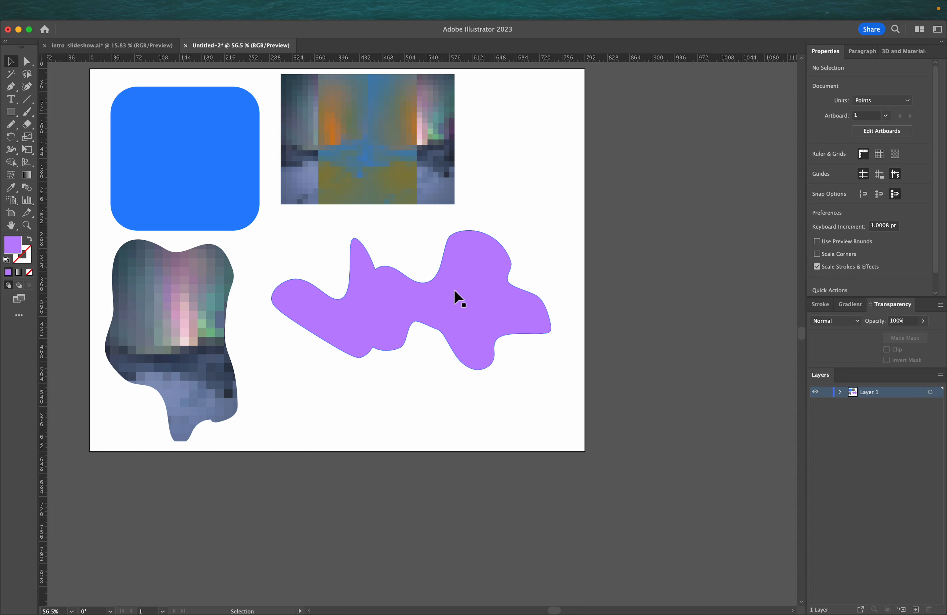
Set the blending mode of the blue rectangle over the aurora images to Overlay.
scroll(457, 299, "up", 3)
scroll(457, 299, "left", 3)
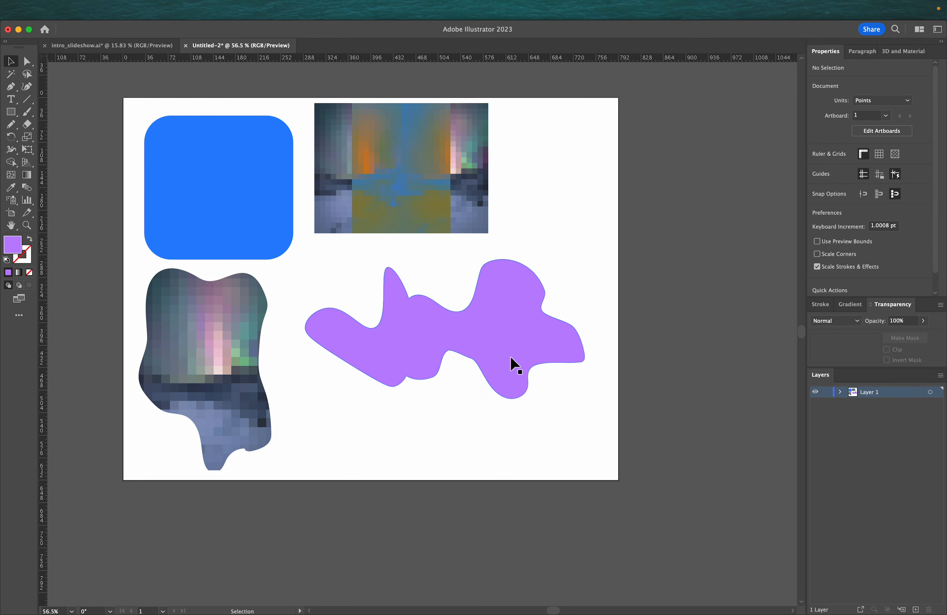
left_click(413, 188)
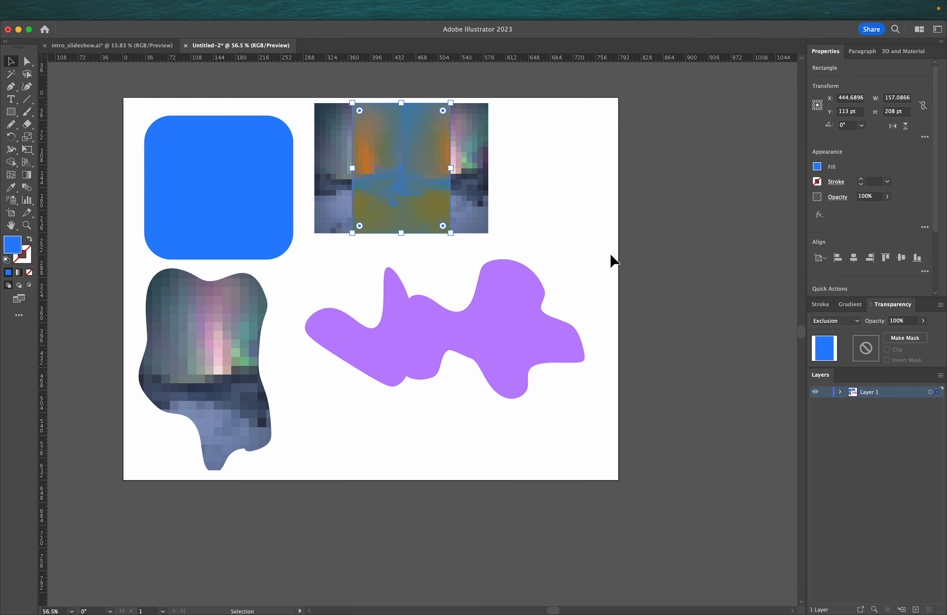
left_click(857, 320)
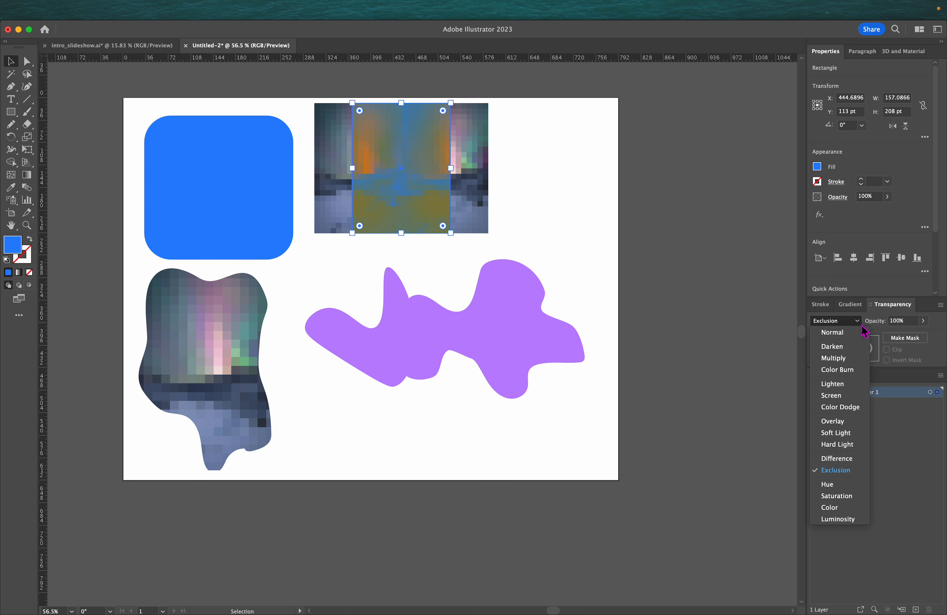
left_click(840, 422)
left_click(565, 186)
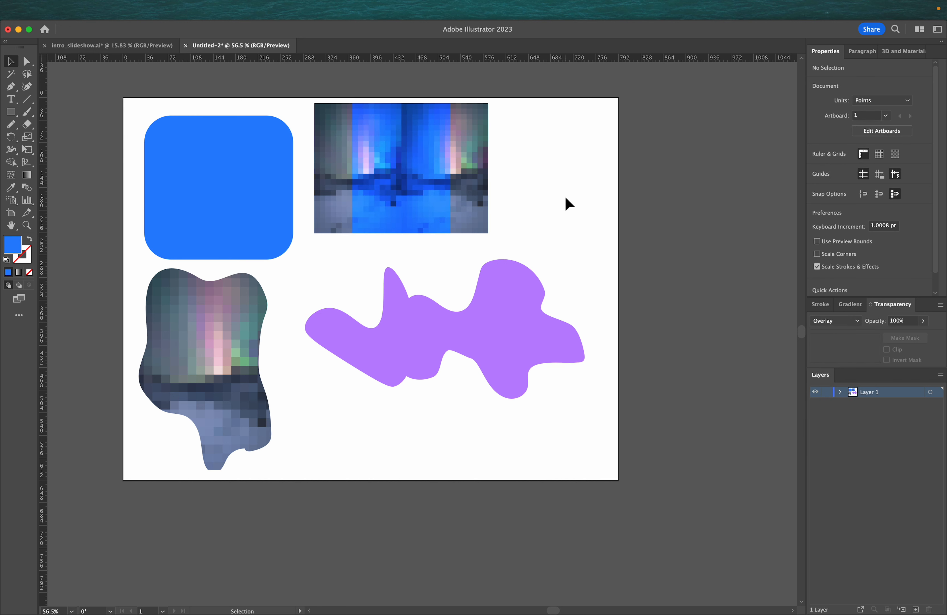
Lower the opacity of the blue rectangle over the aurora images to 53%.
left_click(421, 189)
left_click(539, 201)
left_click(401, 196)
left_click_drag(923, 321, 904, 335)
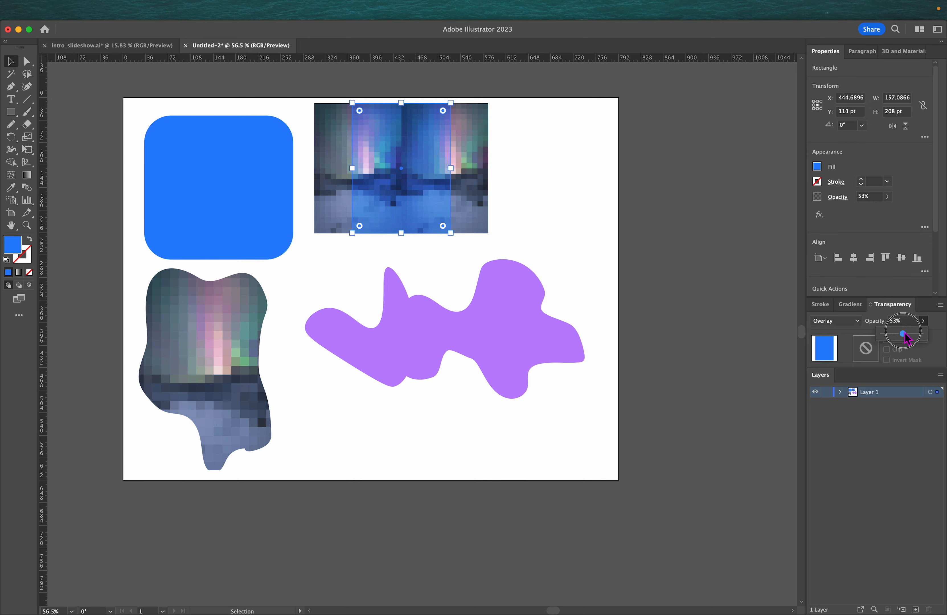
left_click(577, 189)
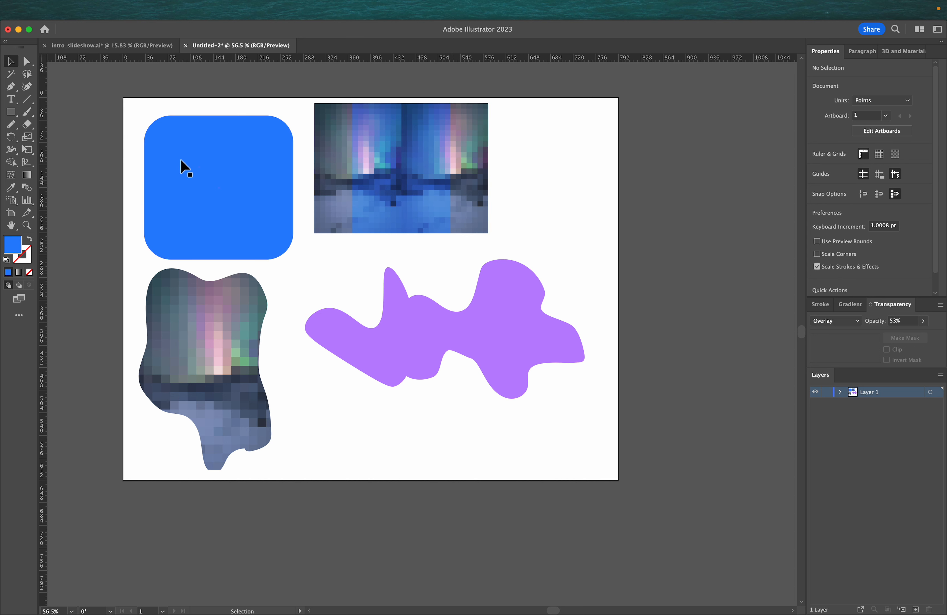
Check the file formats available for saving a copy of the document, and cancel the save.
mouse_move(34, 7)
left_click(78, 12)
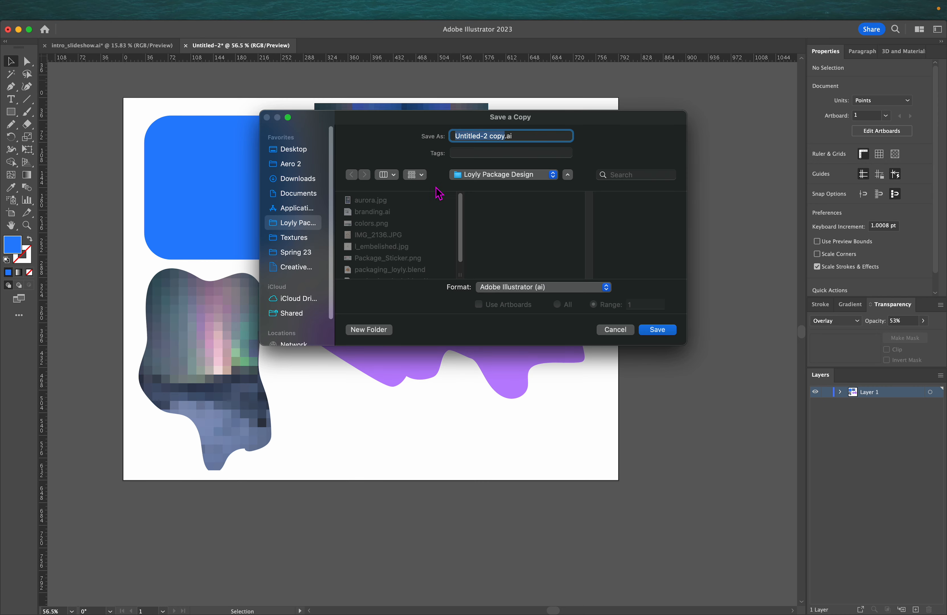
left_click(557, 289)
left_click(561, 324)
left_click(618, 330)
Start exporting the document as Untitled-2.png in PNG format to the Loyly Package Design folder.
left_click(78, 11)
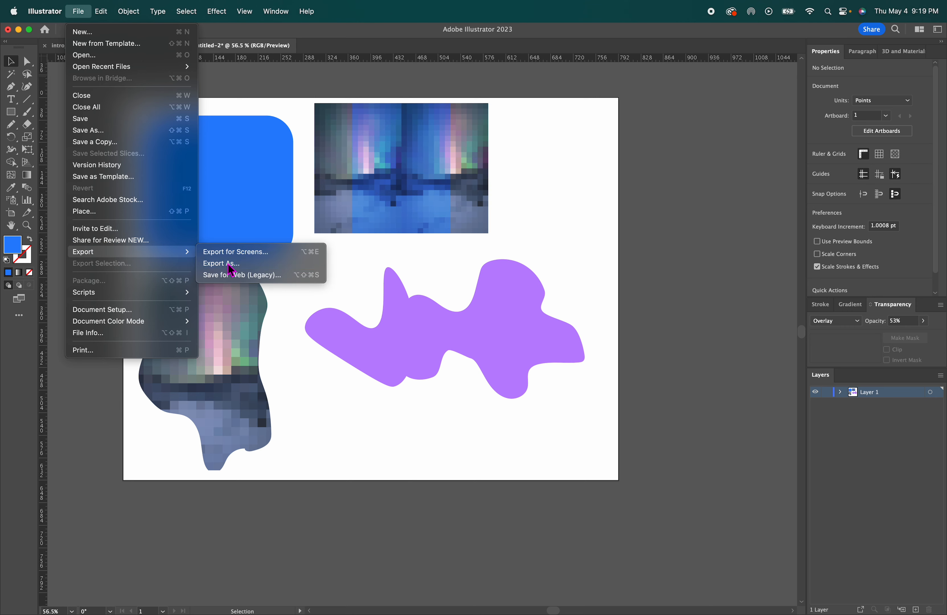
left_click(233, 268)
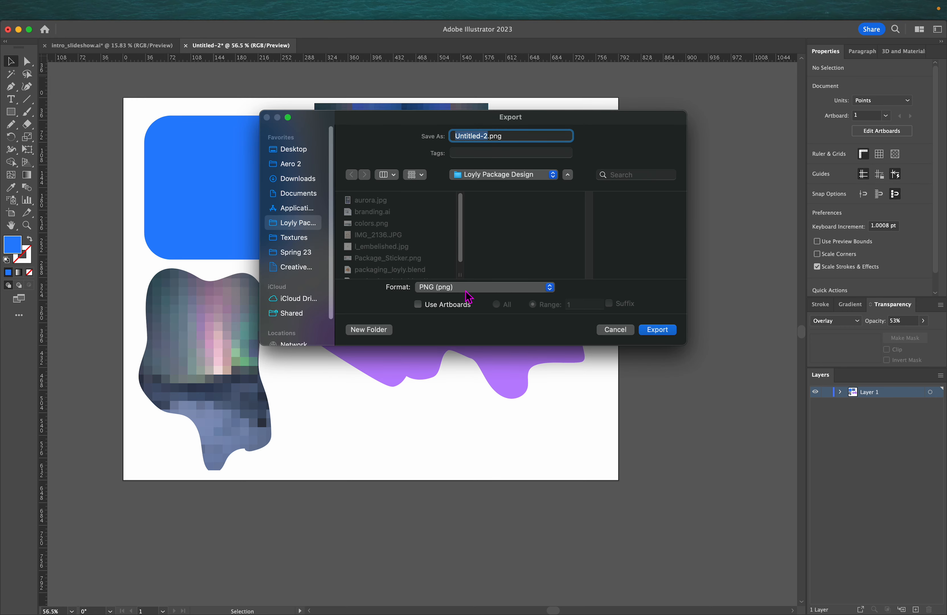
left_click(657, 330)
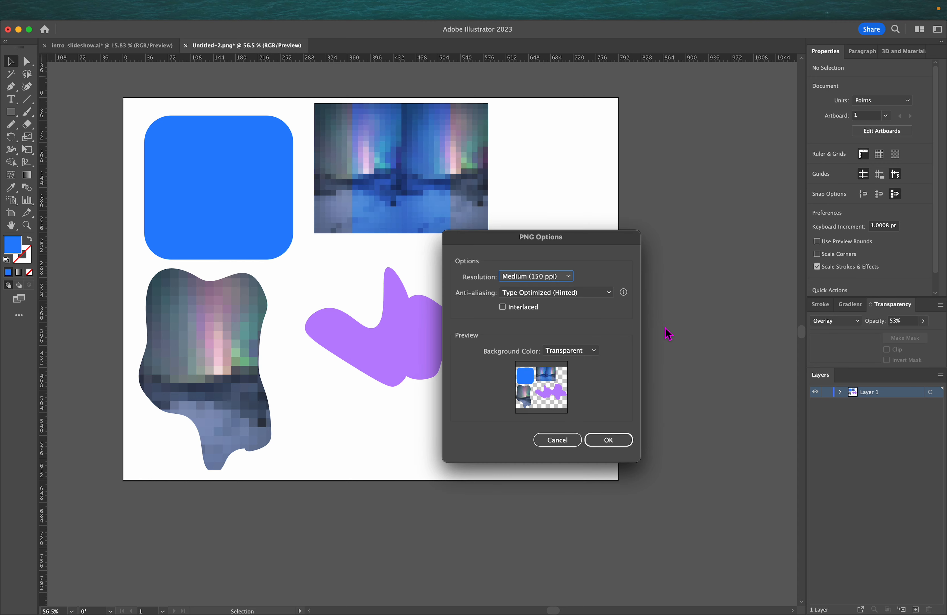
Preview the PNG export with a black background, and set the background color back to Transparent.
left_click_drag(540, 243, 696, 160)
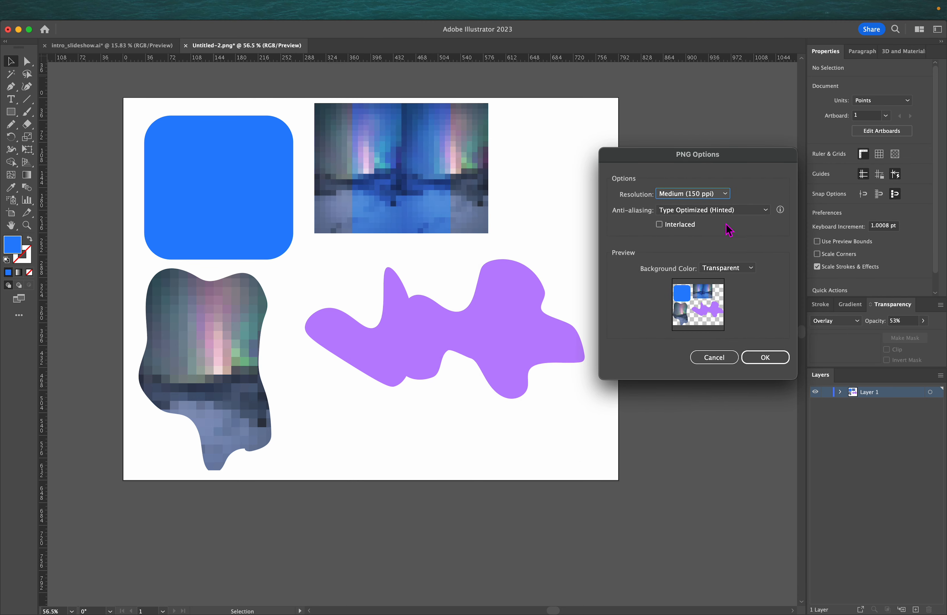
left_click(749, 269)
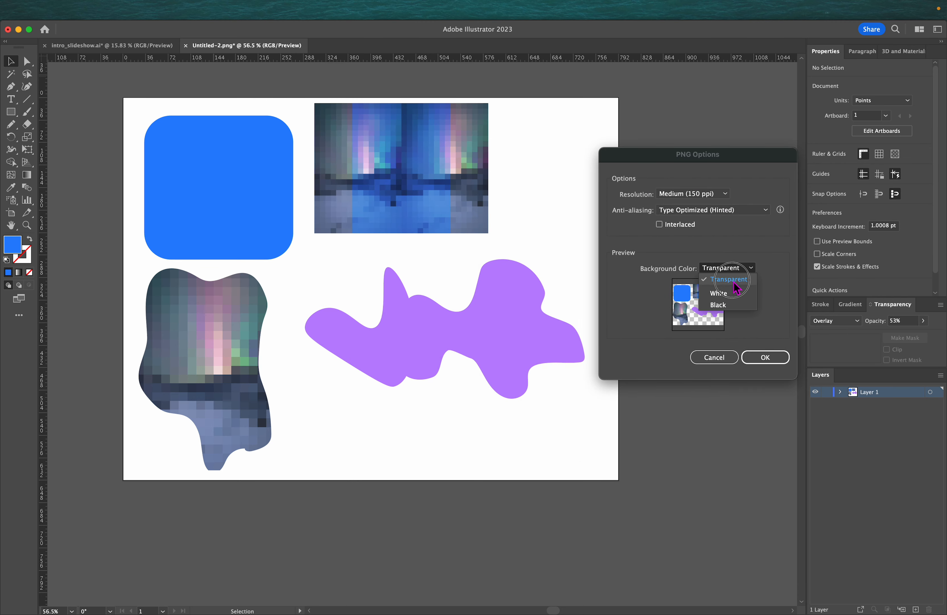
left_click(751, 271)
left_click(752, 271)
left_click(730, 309)
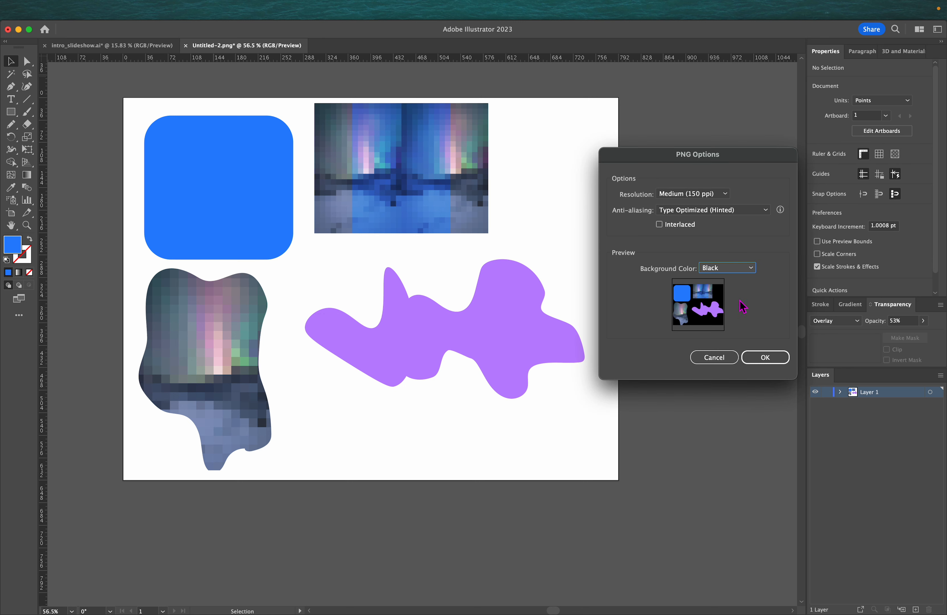
left_click(750, 270)
left_click(730, 288)
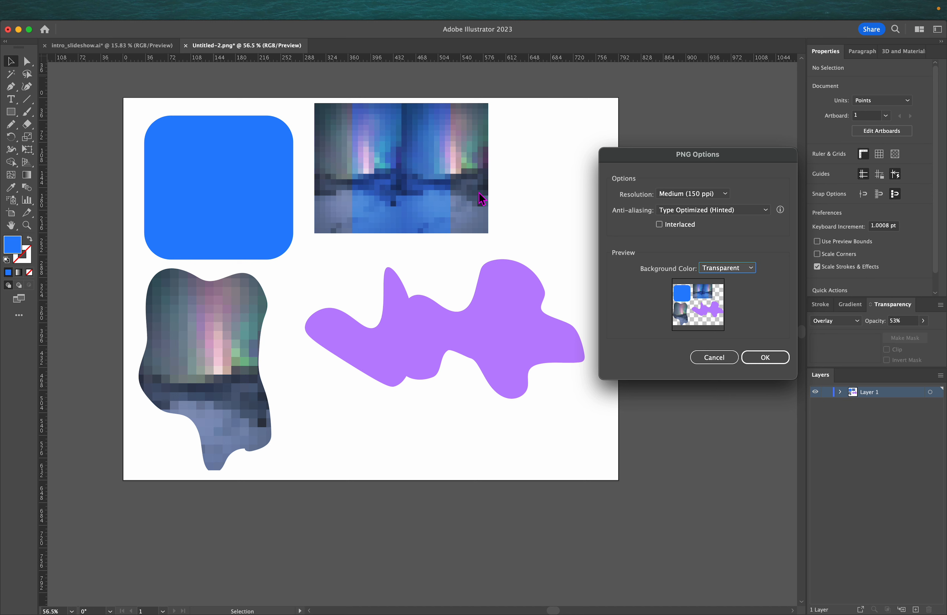
Set the PNG export resolution to High (300 ppi), and cancel the export.
left_click(714, 194)
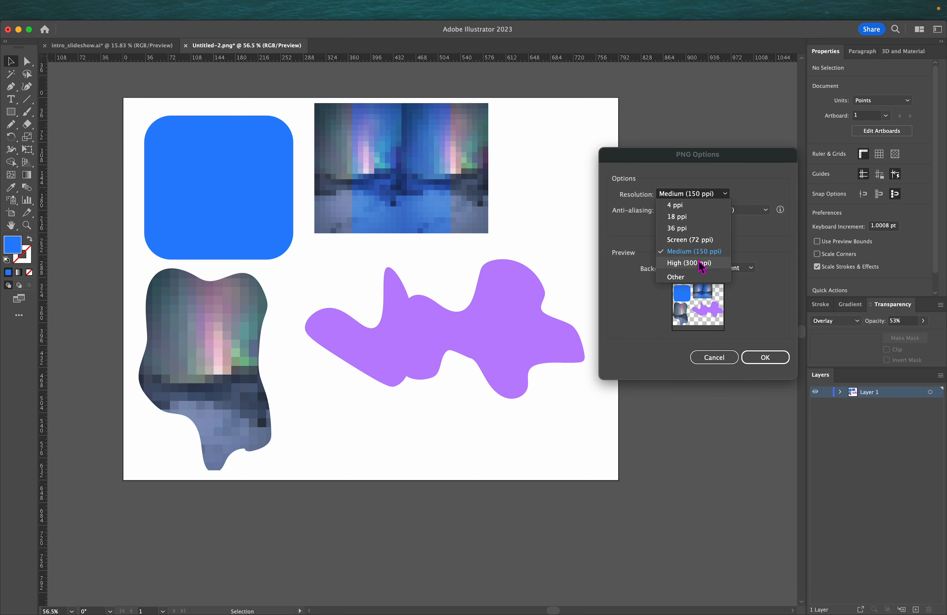
left_click(713, 266)
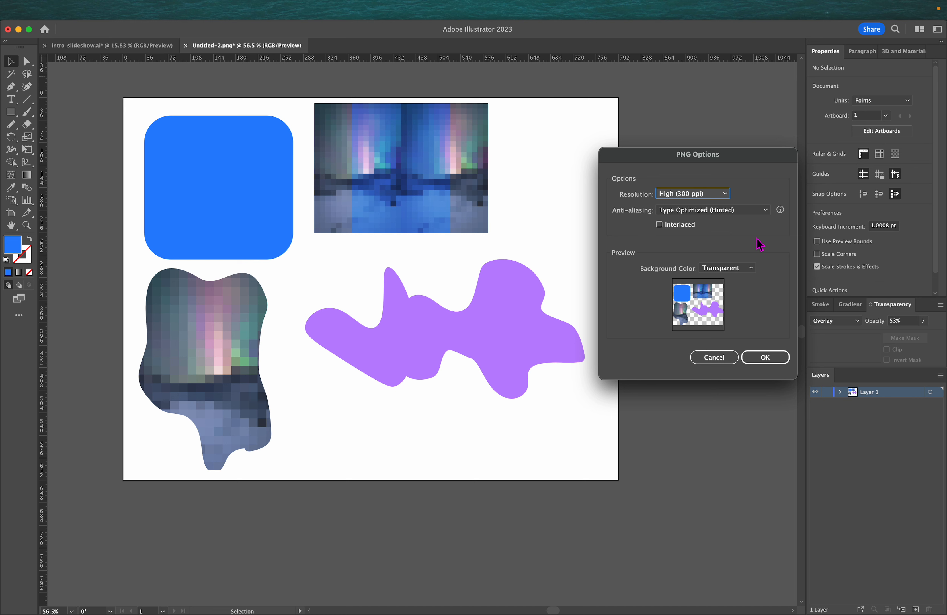
left_click(727, 363)
Check the file formats available for exporting the document, and cancel the export.
mouse_move(184, 6)
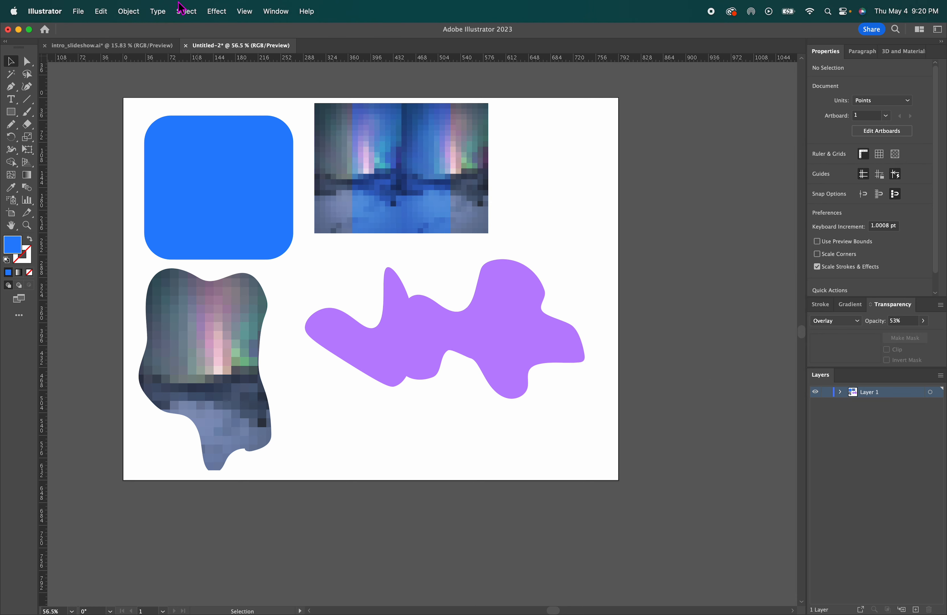
left_click(78, 13)
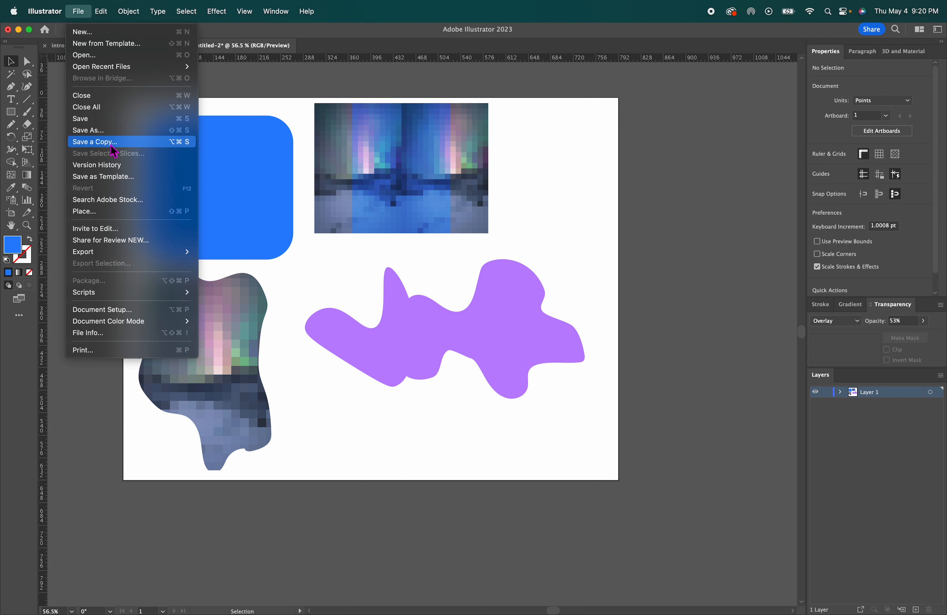
mouse_move(102, 252)
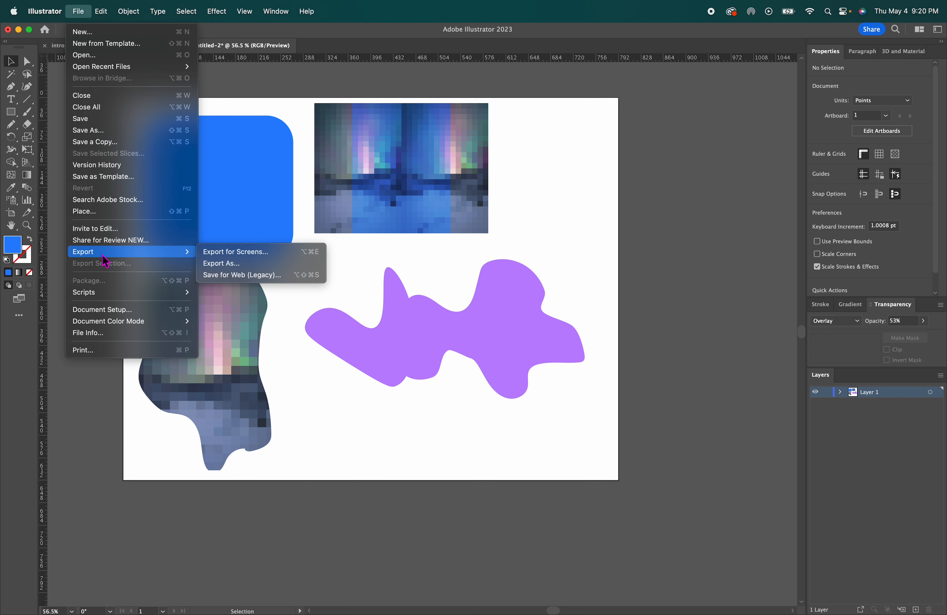
left_click(262, 265)
left_click(544, 288)
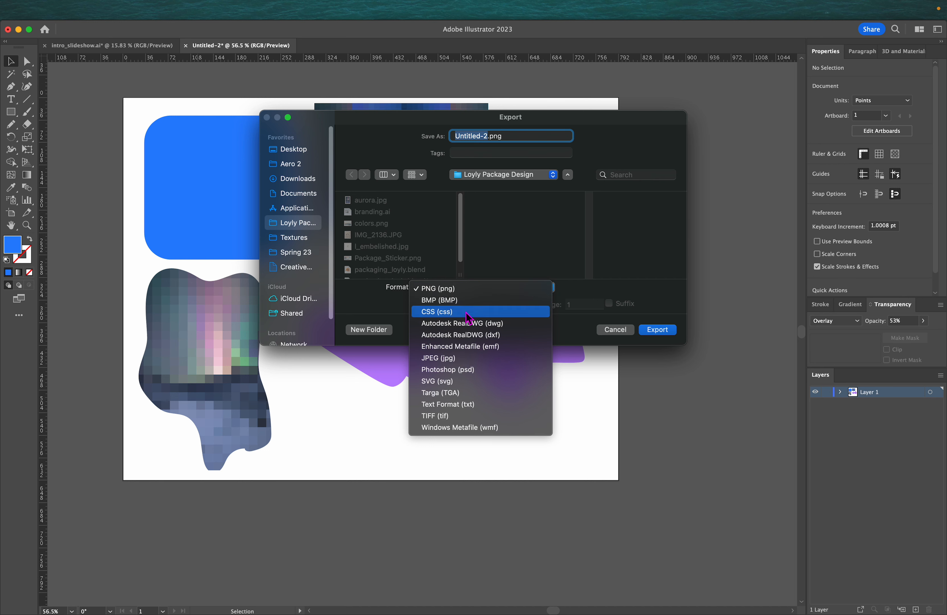
left_click(635, 291)
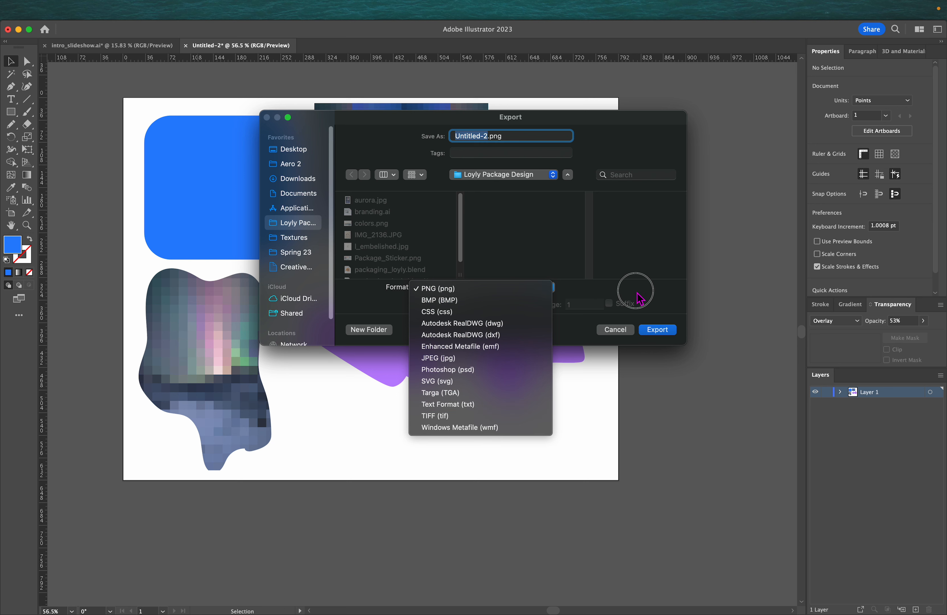
left_click(617, 329)
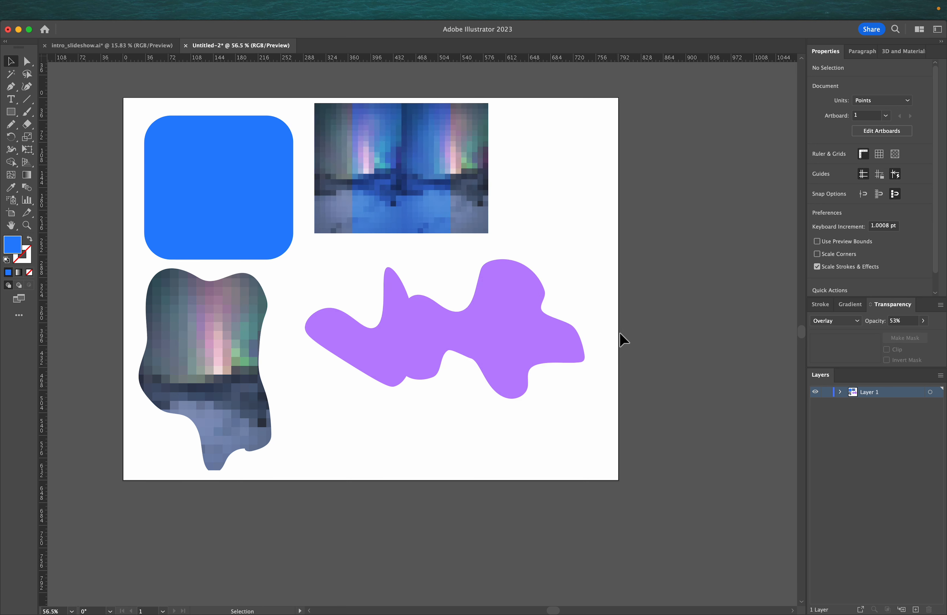